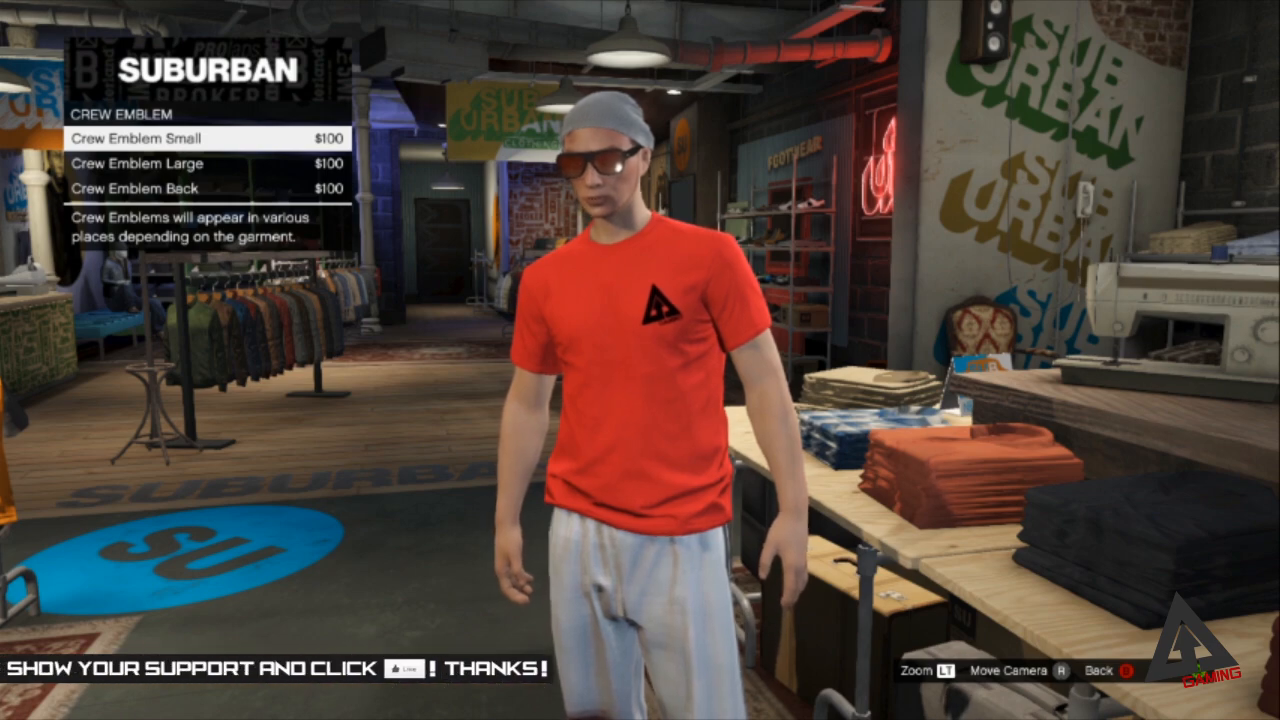
key("Down")
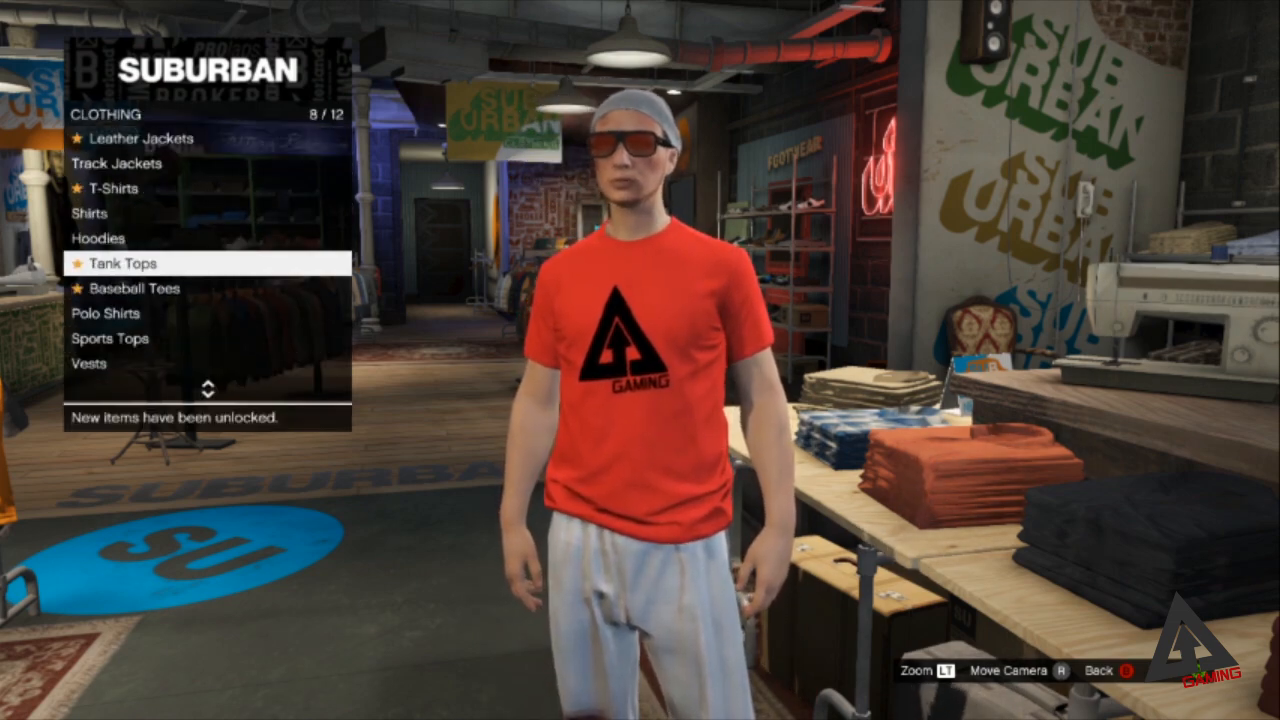
key("Escape")
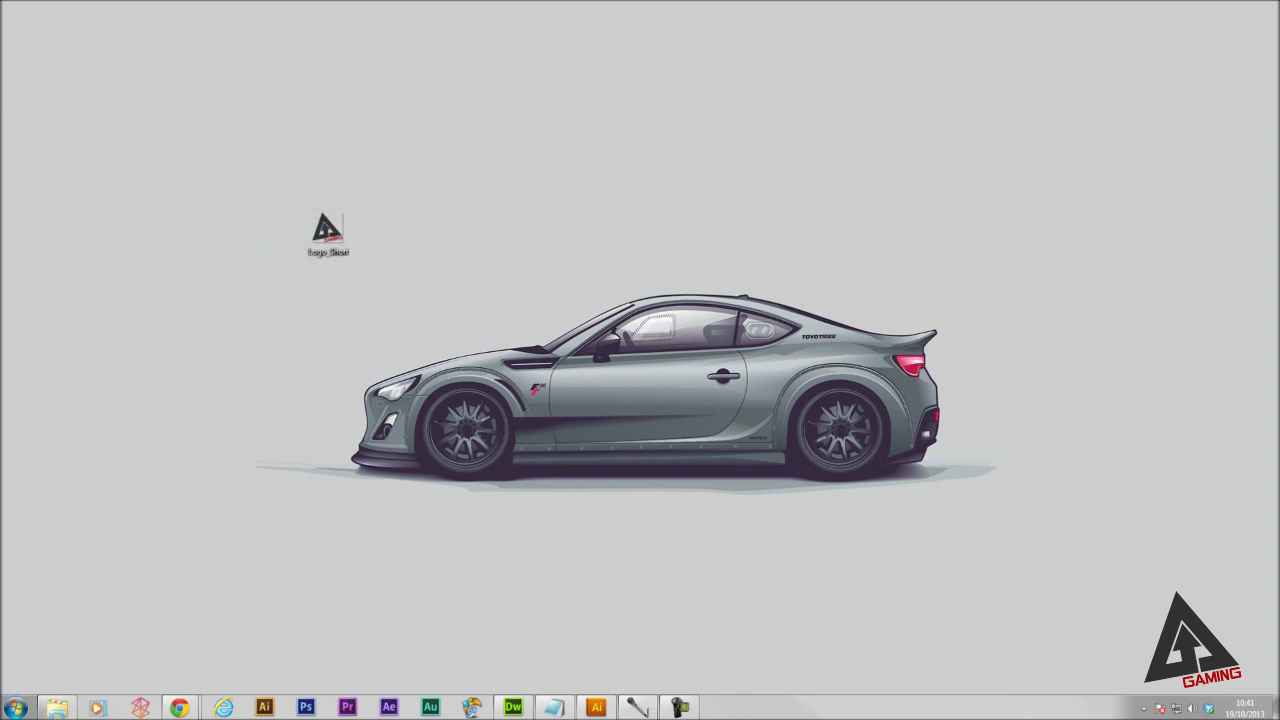
Step: Switch to Notepad and enter the opening SVG tag with a width and height of 512
left_click(556, 707)
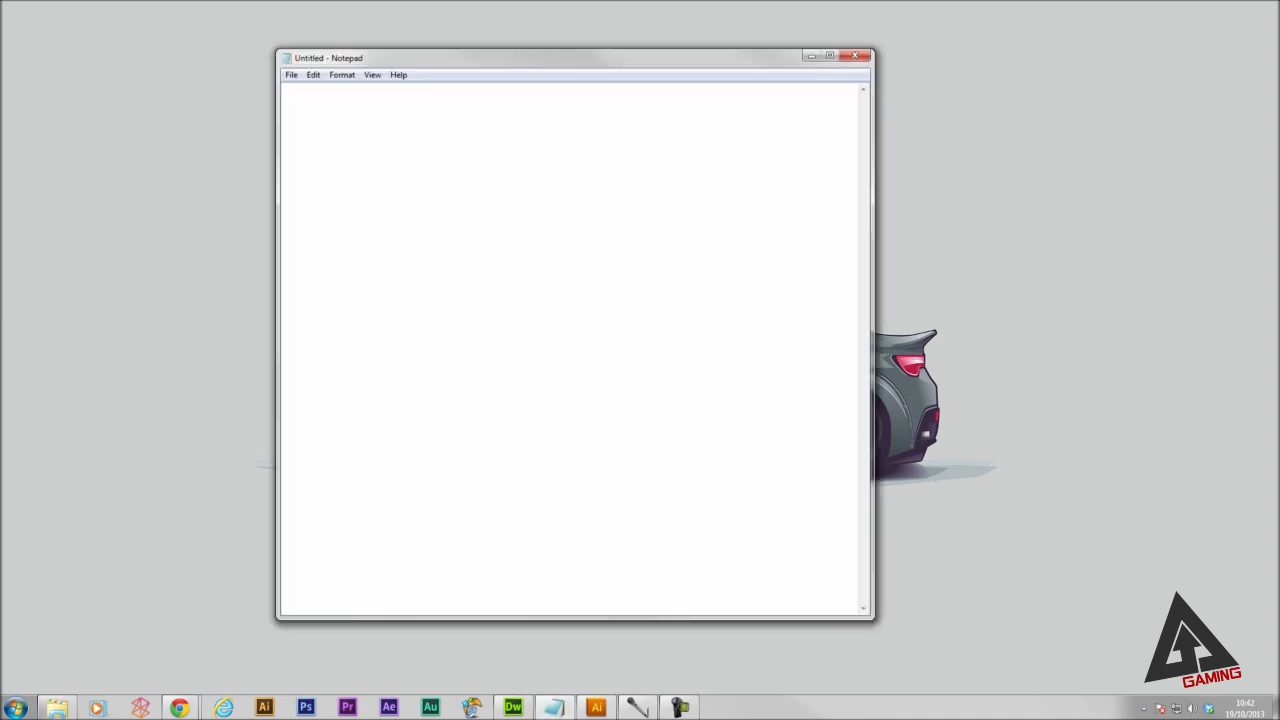
type("<svg height=\"512\" version=\"1.1\" width=\"512\" xmlns=\"http://www.w3.org/2000/svg\" style=\"overflow: hidden; position: relative; left: -0.5px;\"><rect x=\"0\" y=\"0\" width=\"512\" height=\"512\" r=\"0\" rx=\"0\" ry=\"0\" fill=\"#ececec\" stroke=\"none\" opacity=\"0\" stroke-width=\"0\" style=\"-webkit-tap-highlight-color: rgba(0, 0, 0, 0); opacity: 0;\"></rect>    </svg>")
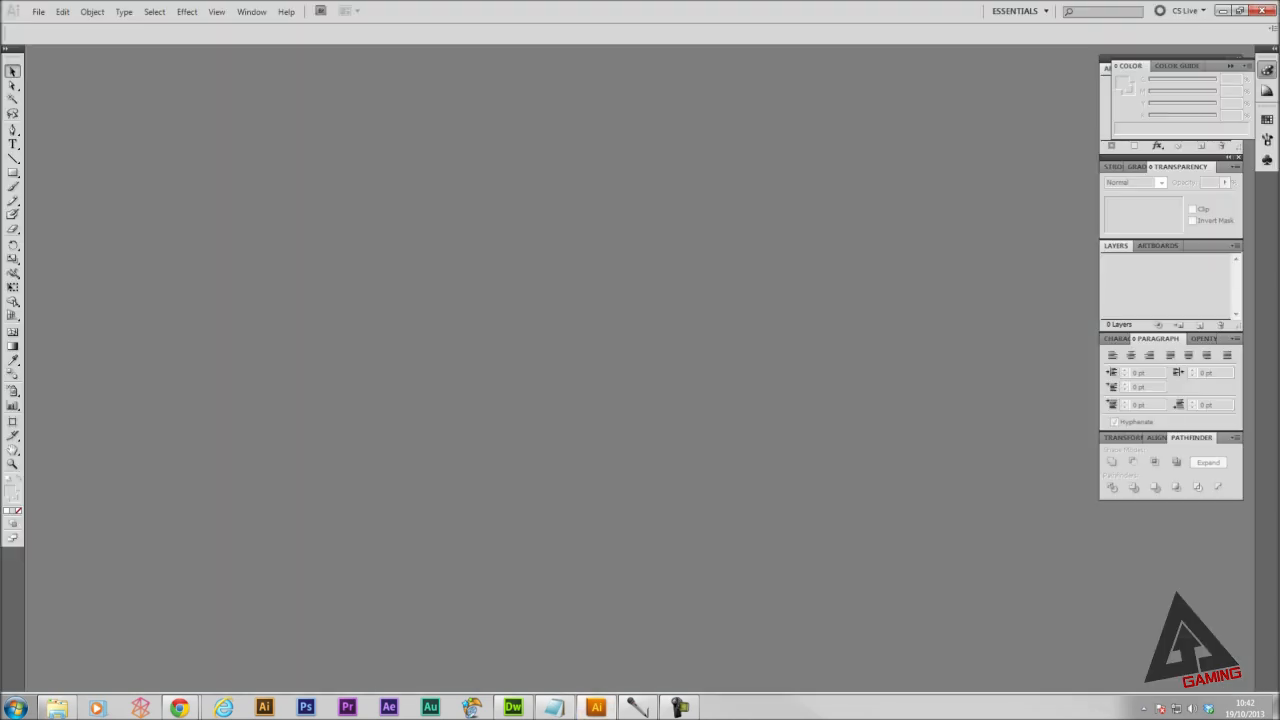
Step: Open the Logo_Short PNG file from the desktop in Illustrator and clear the selection
key("ctrl+o")
scroll(150, 66, "down", 5)
scroll(150, 66, "up", 3)
scroll(150, 66, "down", 3)
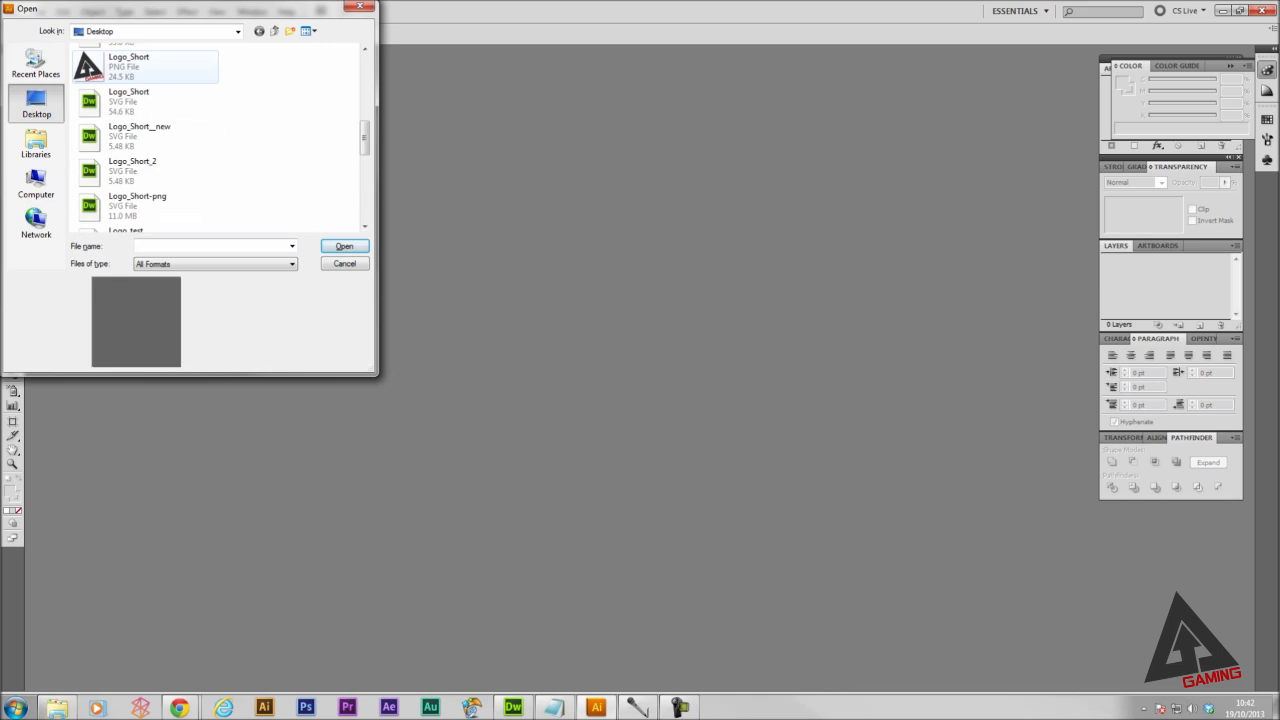
double_click(140, 66)
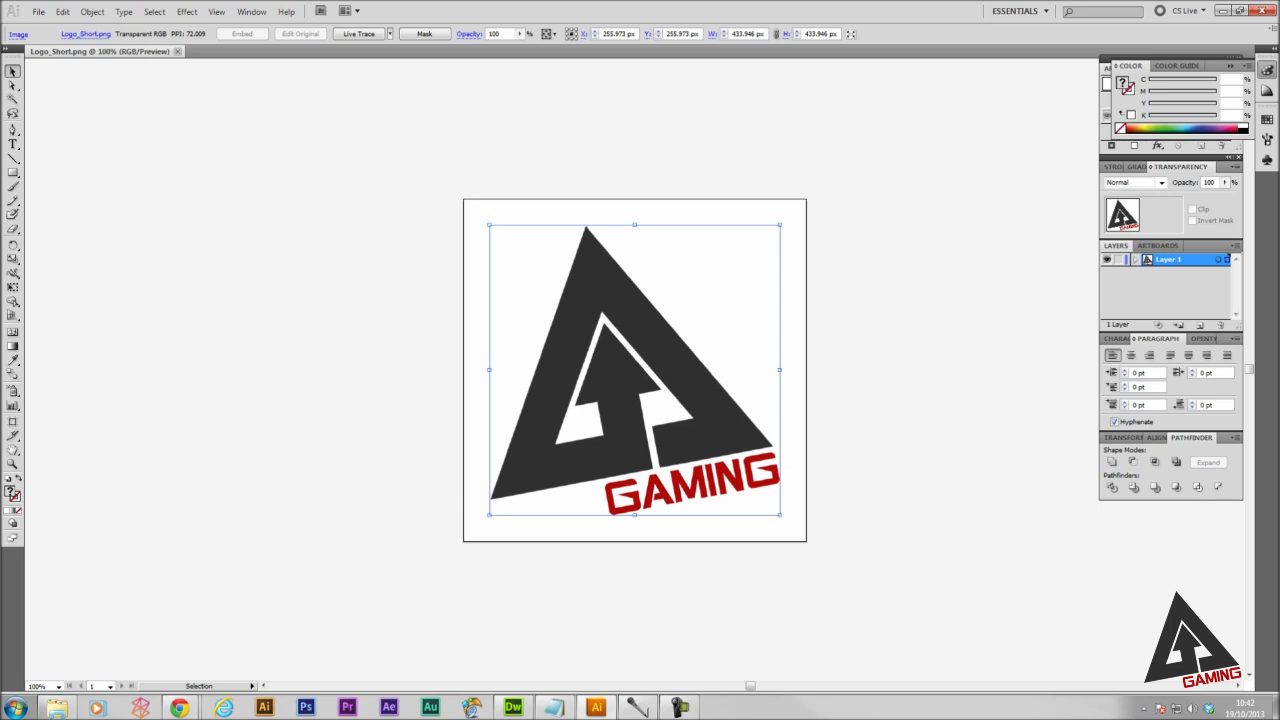
key("ctrl+shift+a")
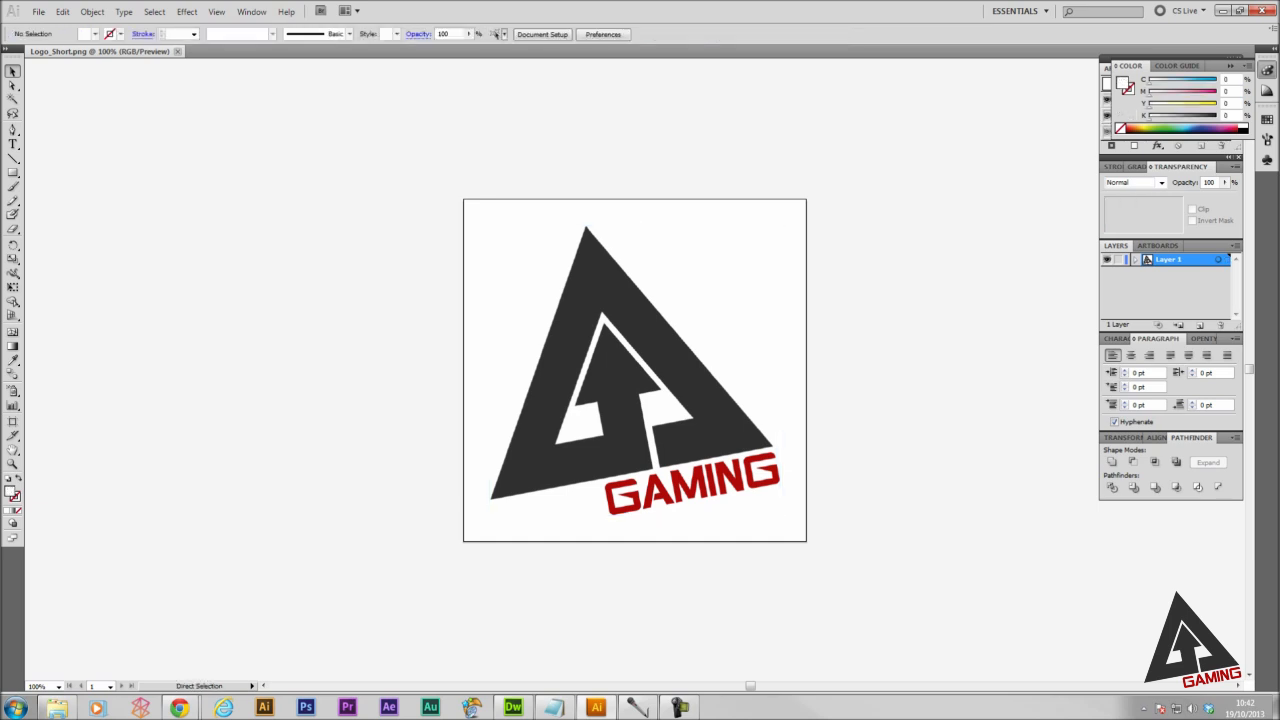
Step: Create a new 512 x 512 px document and paste the copied logo into it
key("ctrl+n")
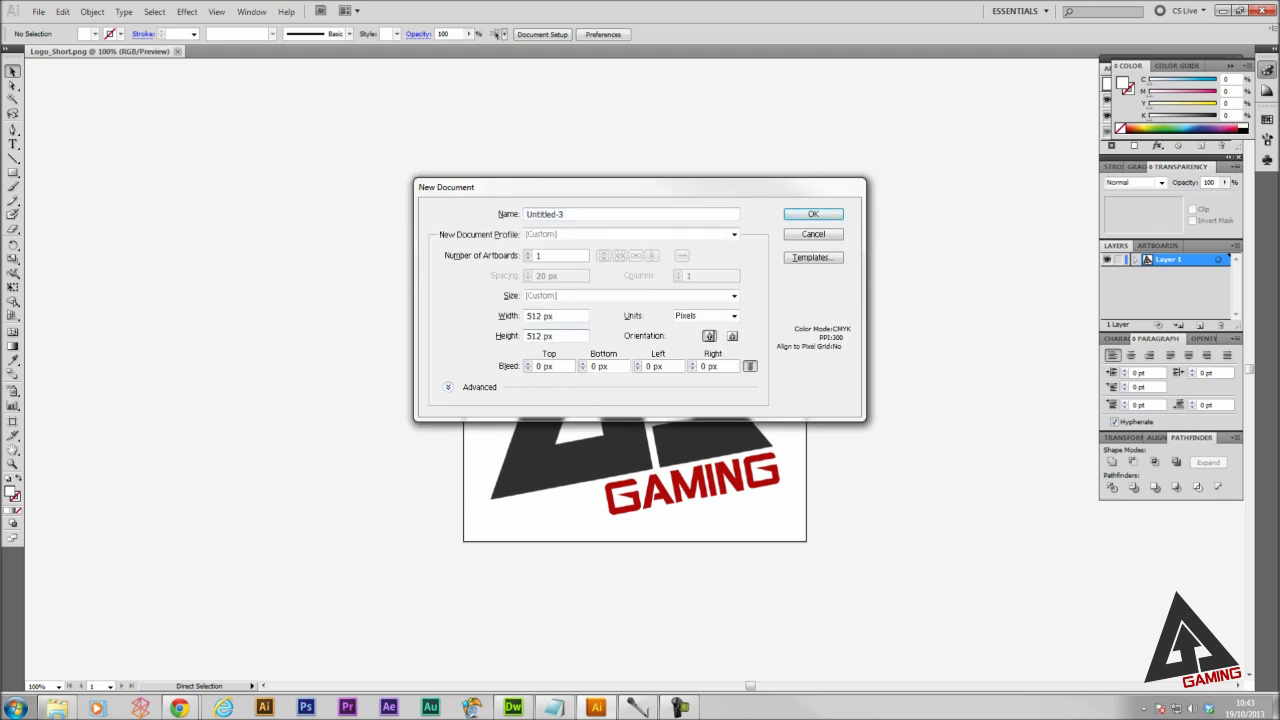
key("Return")
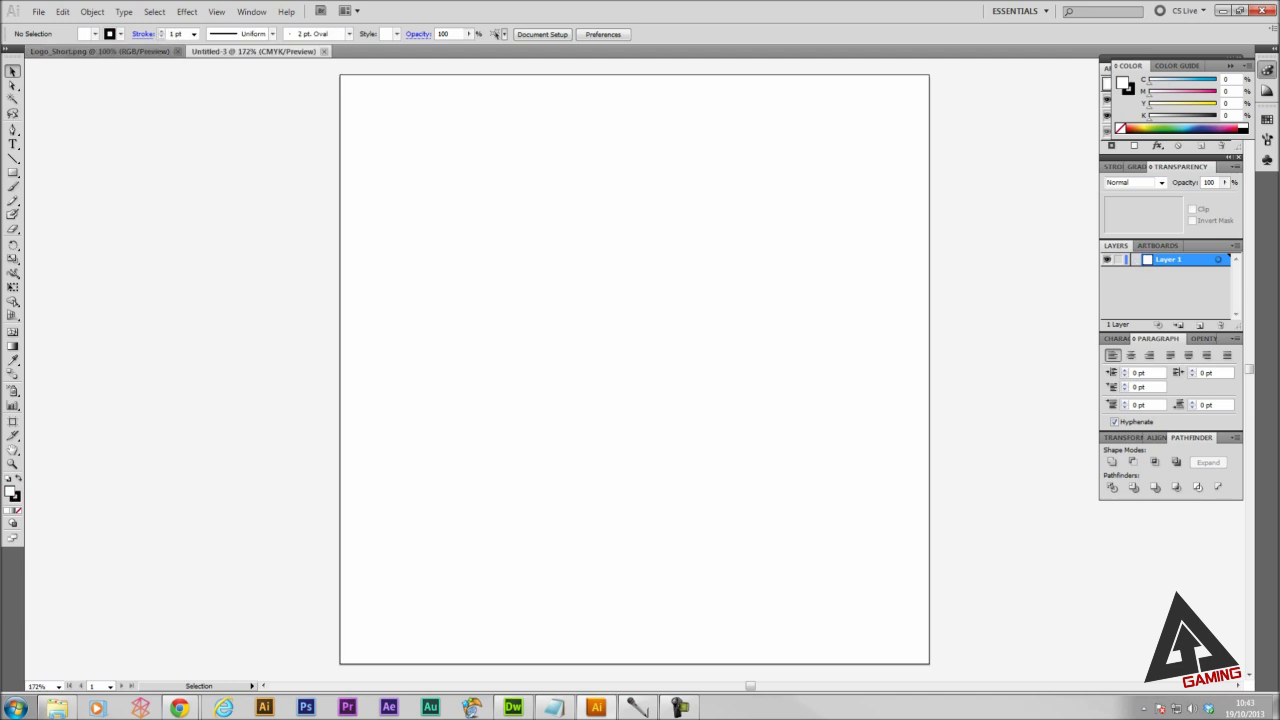
key("ctrl+v")
key("ctrl+shift+a")
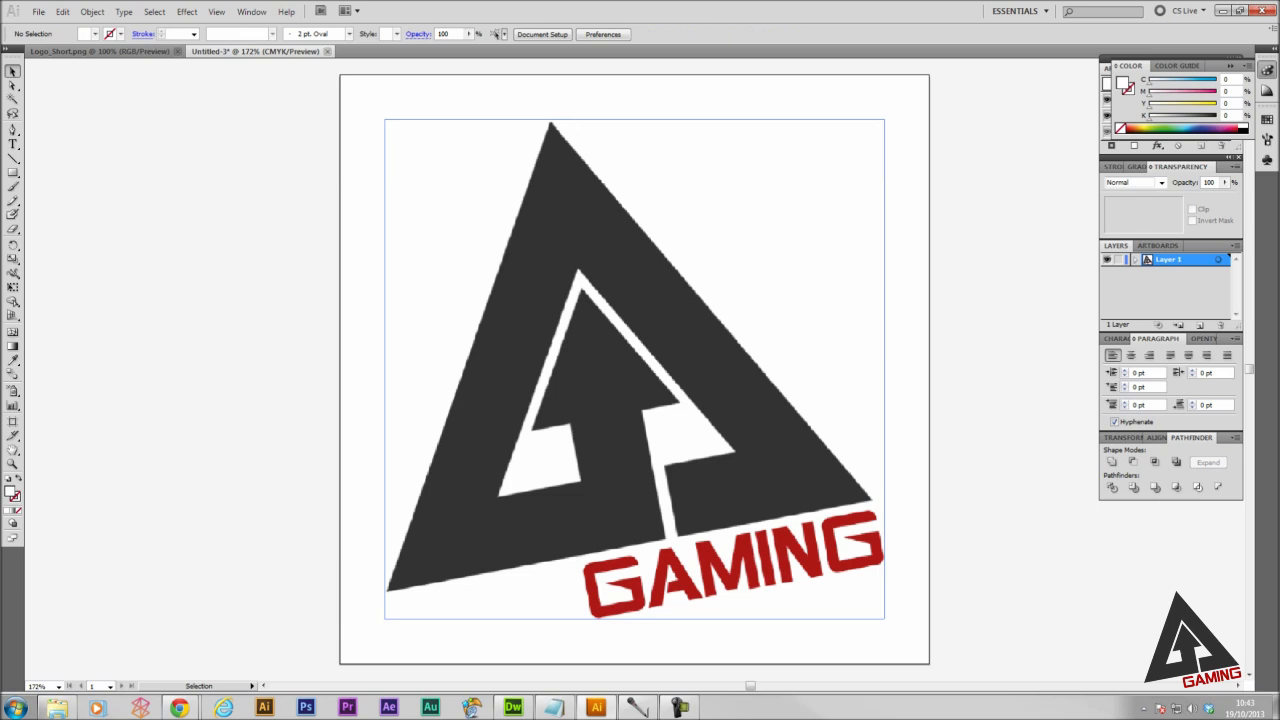
Step: Select the pasted logo and open the Live Trace tracing options with the preview turned on
key("ctrl+a")
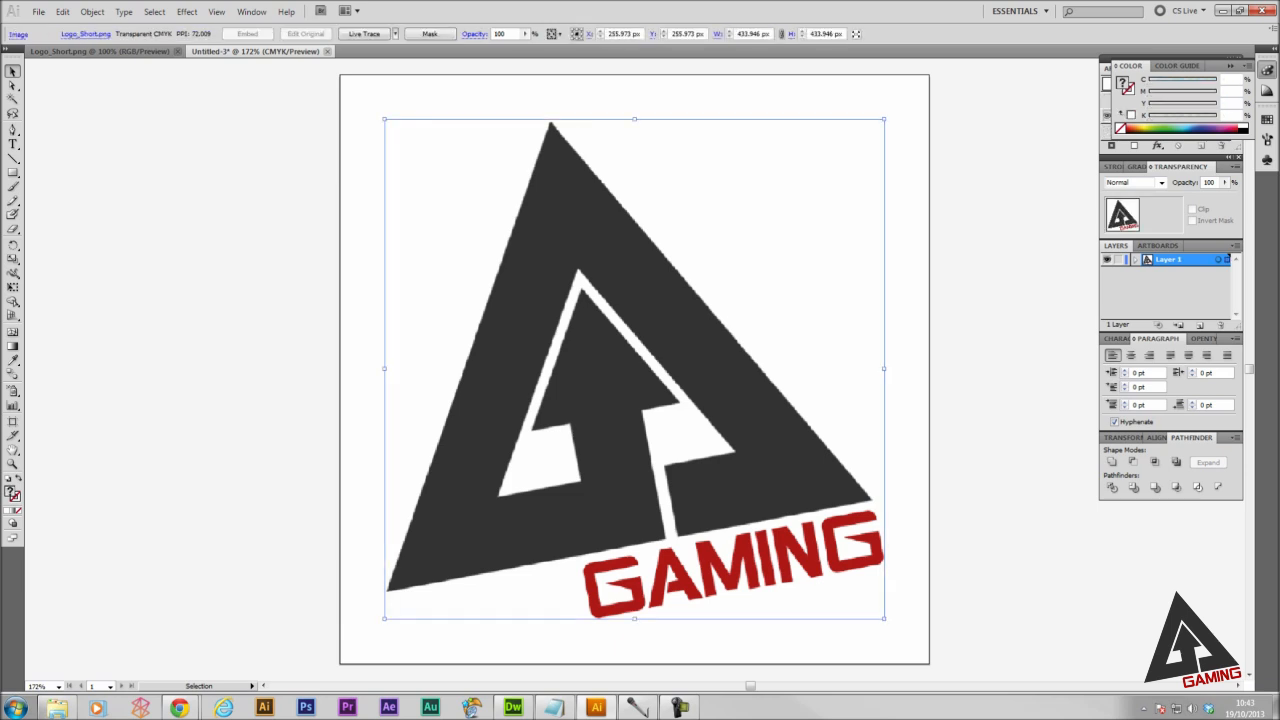
left_click(62, 11)
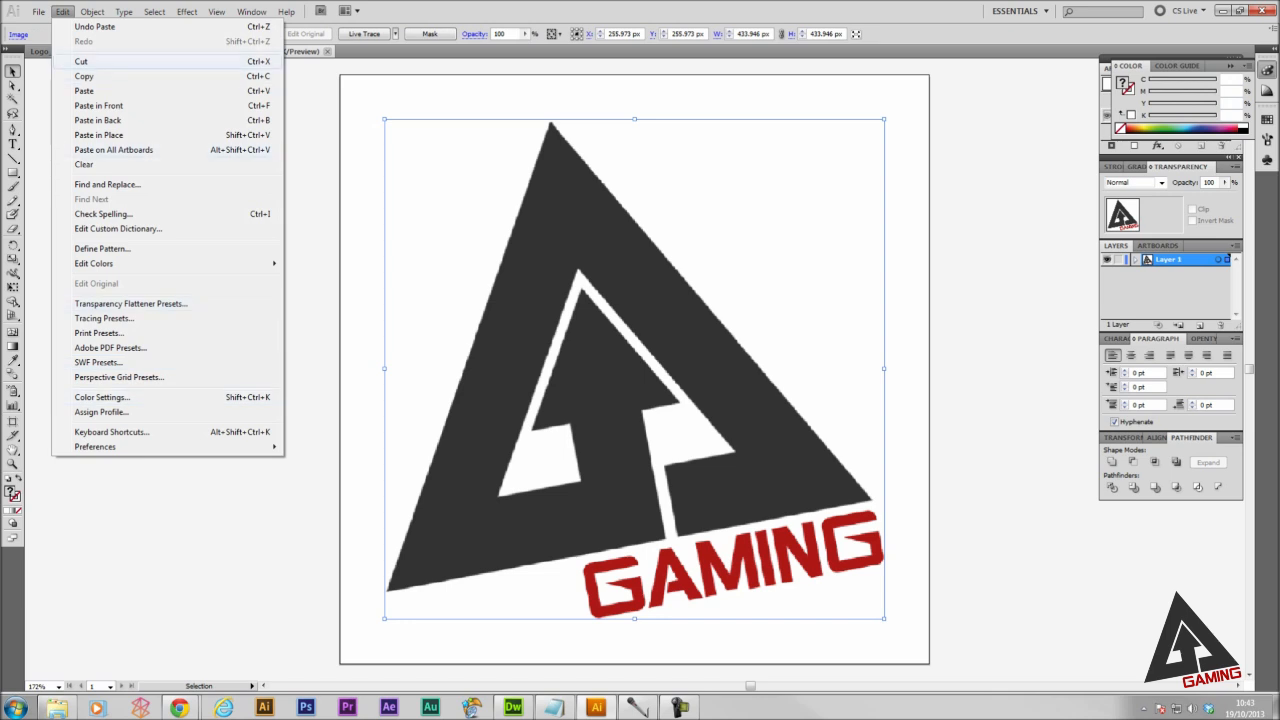
mouse_move(92, 11)
mouse_move(117, 357)
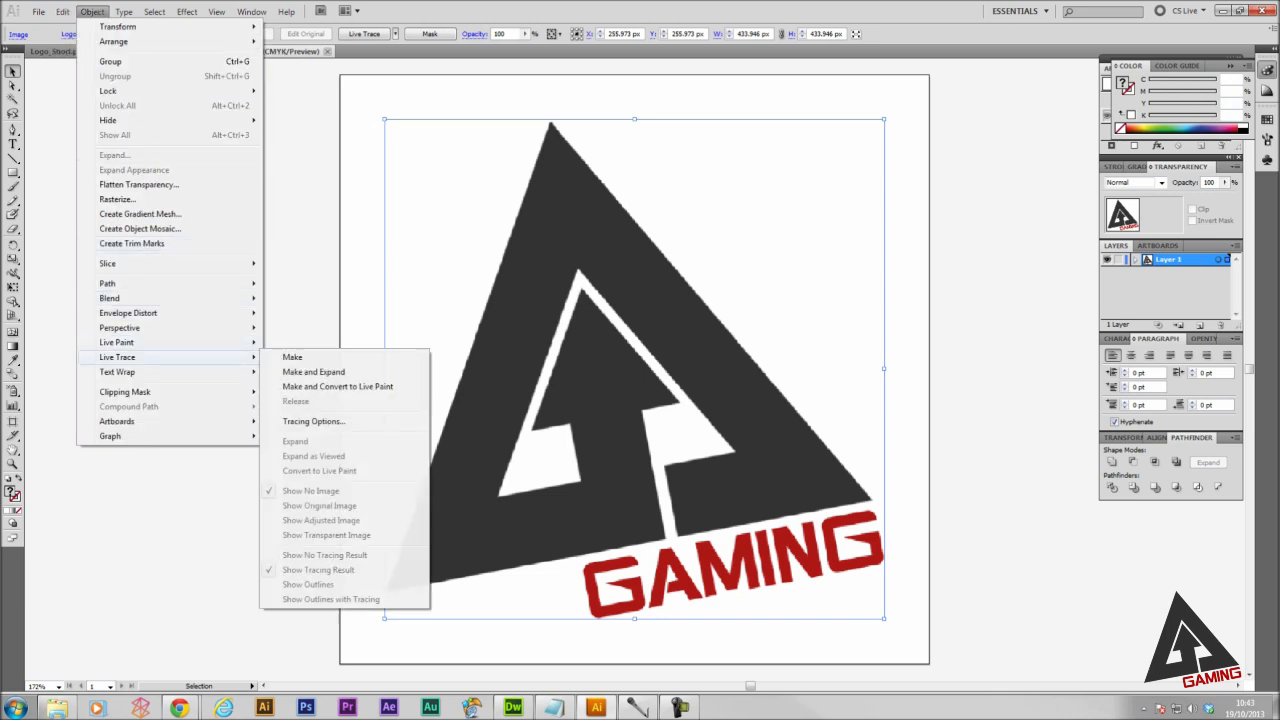
left_click(313, 421)
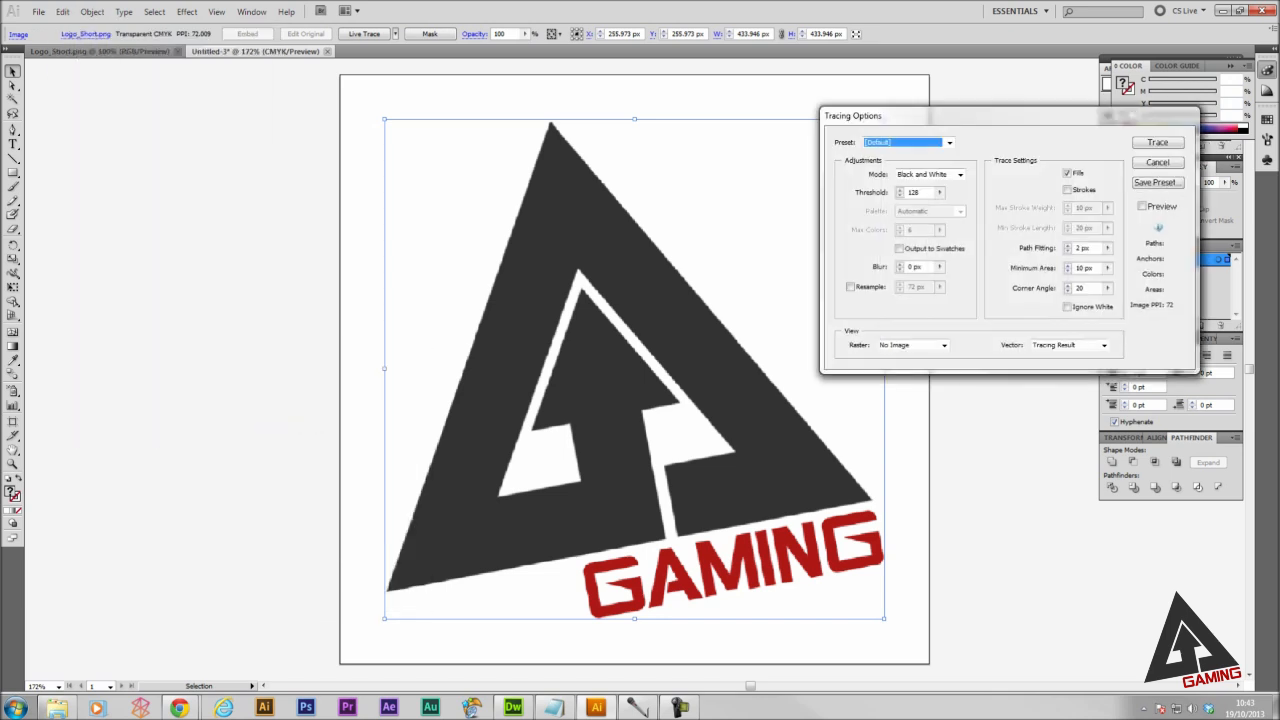
left_click(1141, 206)
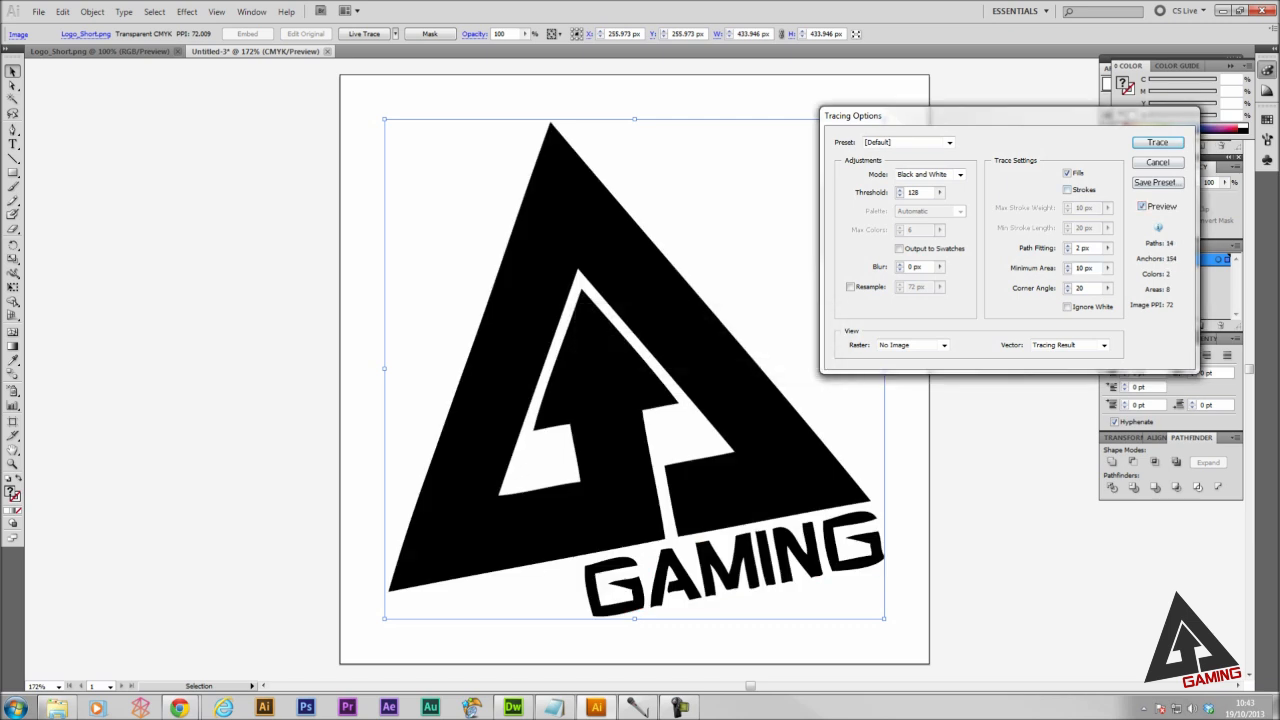
Step: Trace the logo with strokes enabled, setting stroke weight, stroke length, path fitting and minimum area to 1 px and corner angle to 1
left_click(1067, 189)
double_click(1083, 207)
type("1")
key("Tab")
type("1")
key("Tab")
type("1")
key("Tab")
type("1")
key("Tab")
type("1")
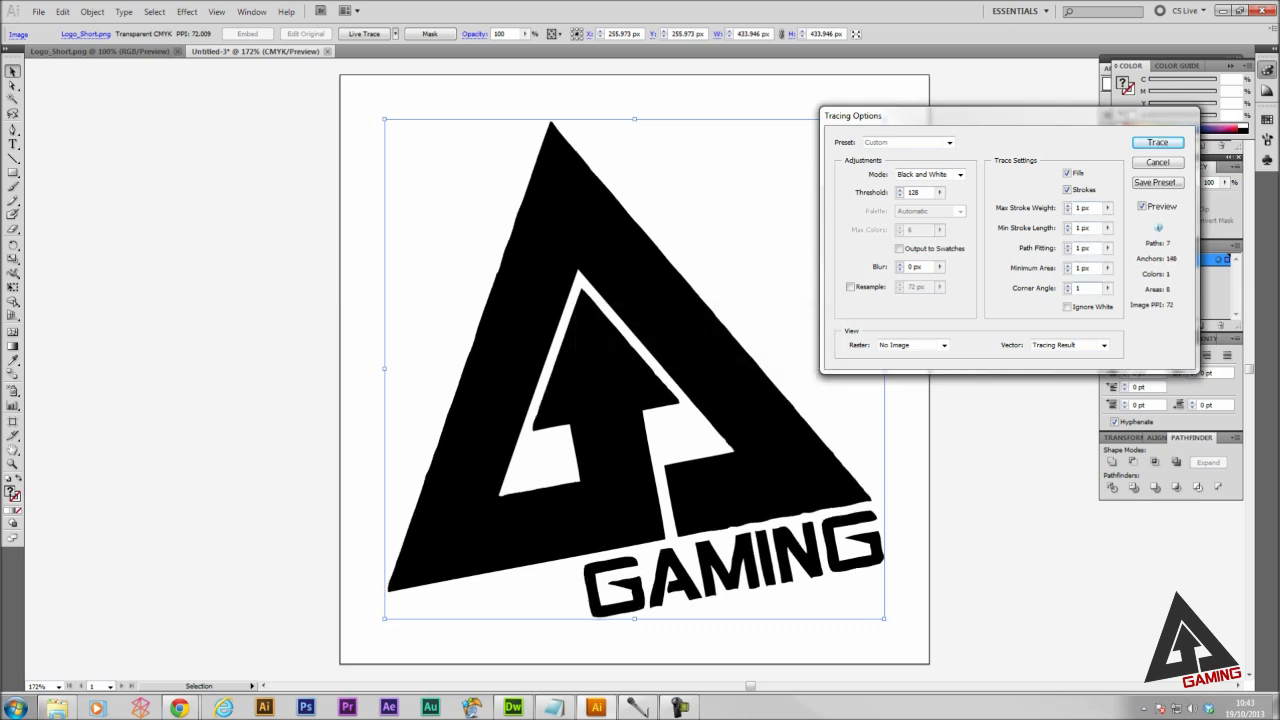
key("Return")
key("ctrl+shift+a")
Step: Expand the traced logo into editable vector paths
key("ctrl+a")
left_click(92, 11)
mouse_move(150, 357)
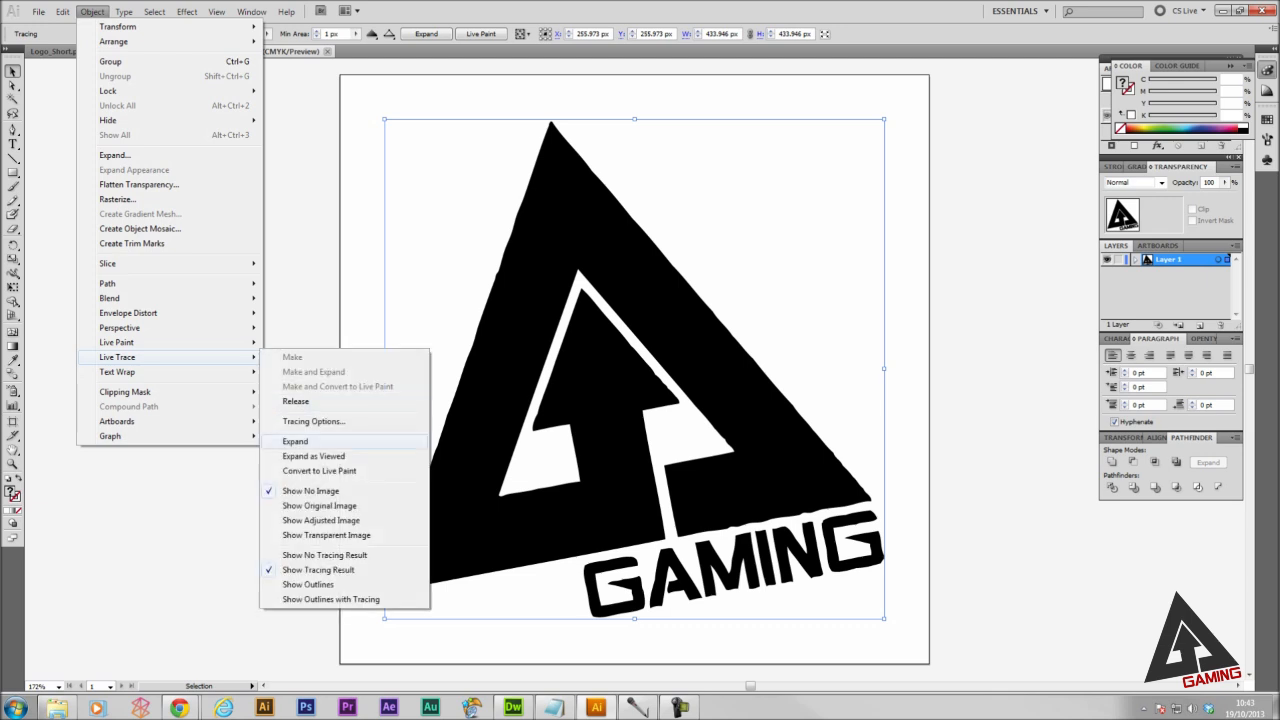
left_click(295, 441)
left_click(295, 441)
Step: Try a grey fill on the whole expanded logo and undo the colour change
key("ctrl+a")
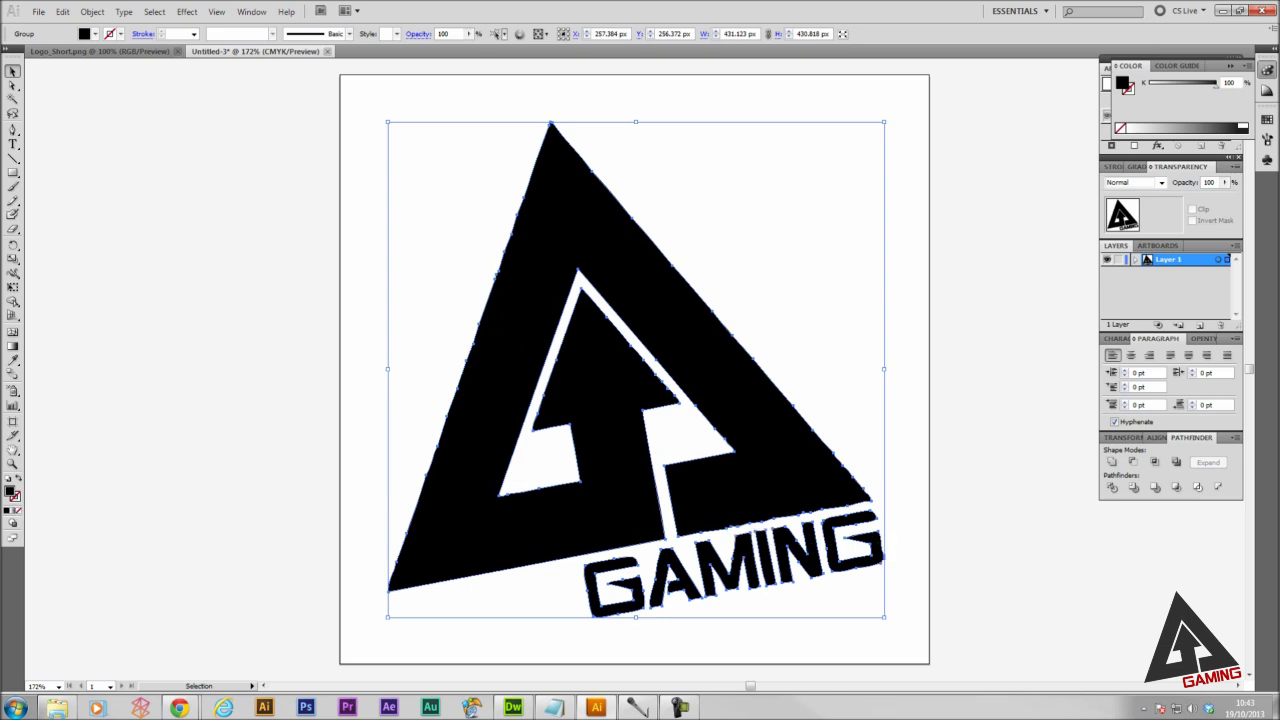
double_click(11, 491)
left_click(613, 294)
key("Return")
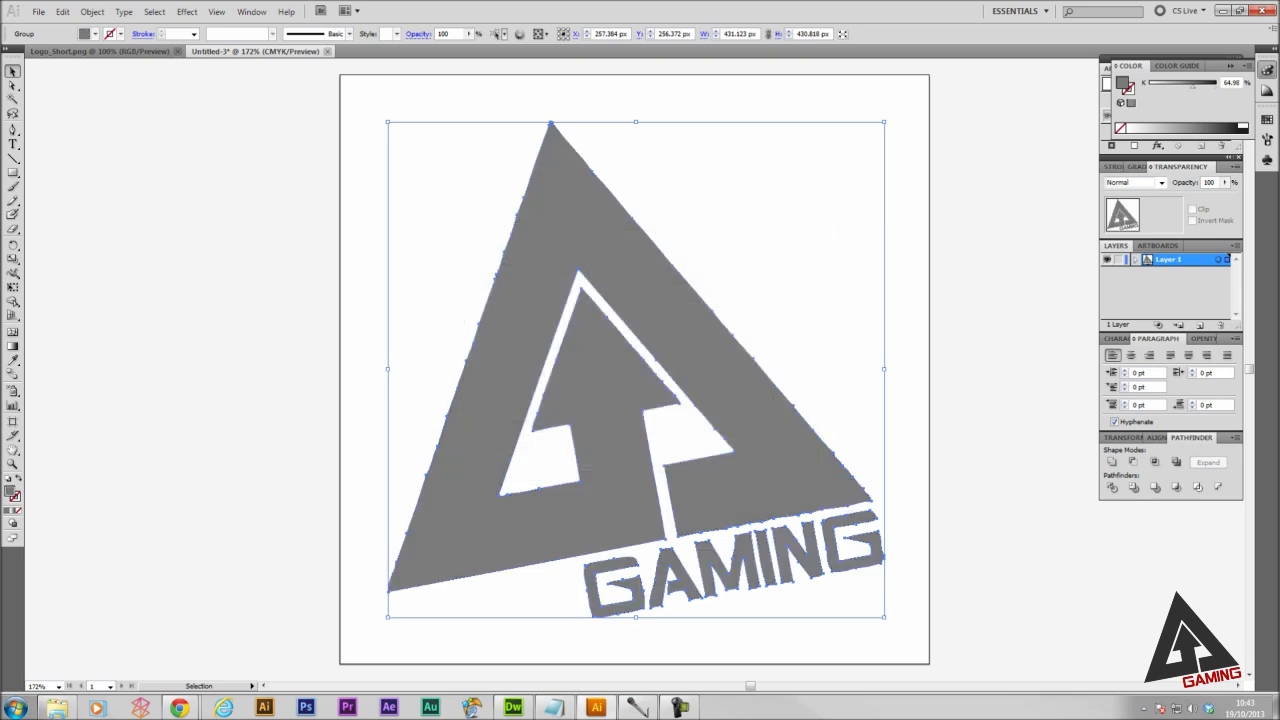
key("ctrl+z")
key("ctrl+shift+a")
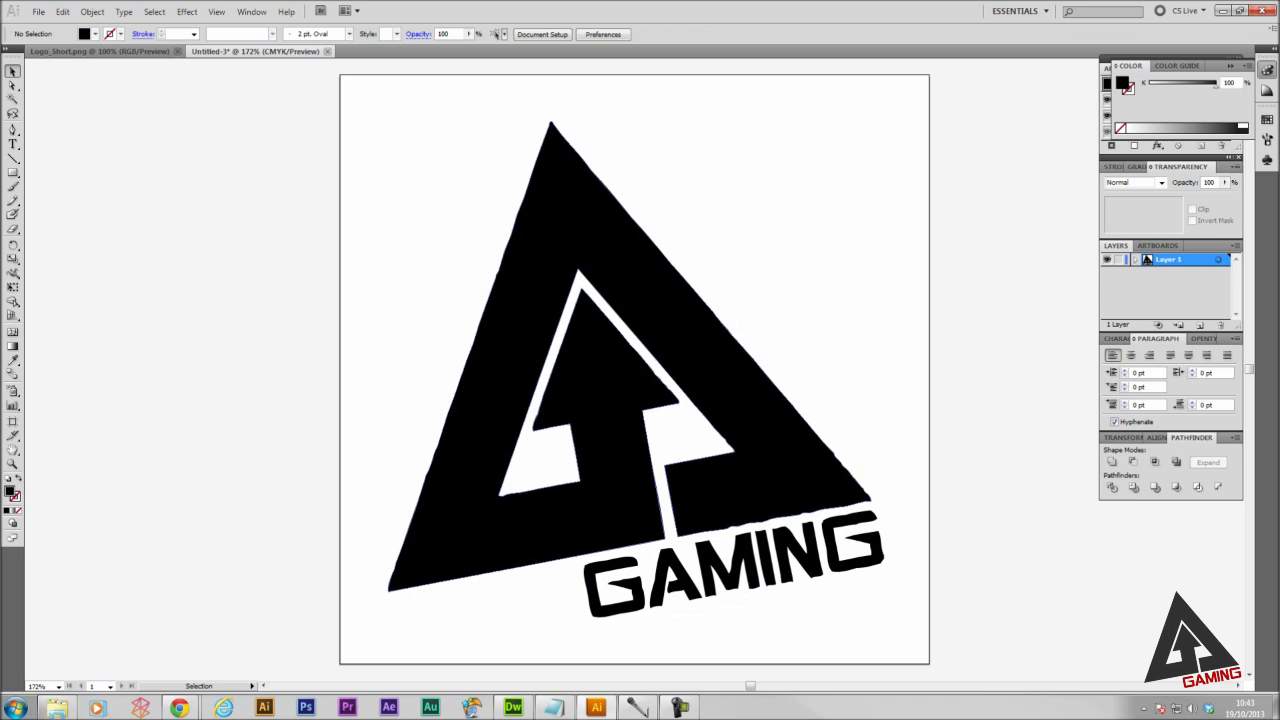
key("ctrl+a")
key("ctrl+shift+a")
Step: Save the document to the desktop in SVG format under the name tutorial
left_click(38, 11)
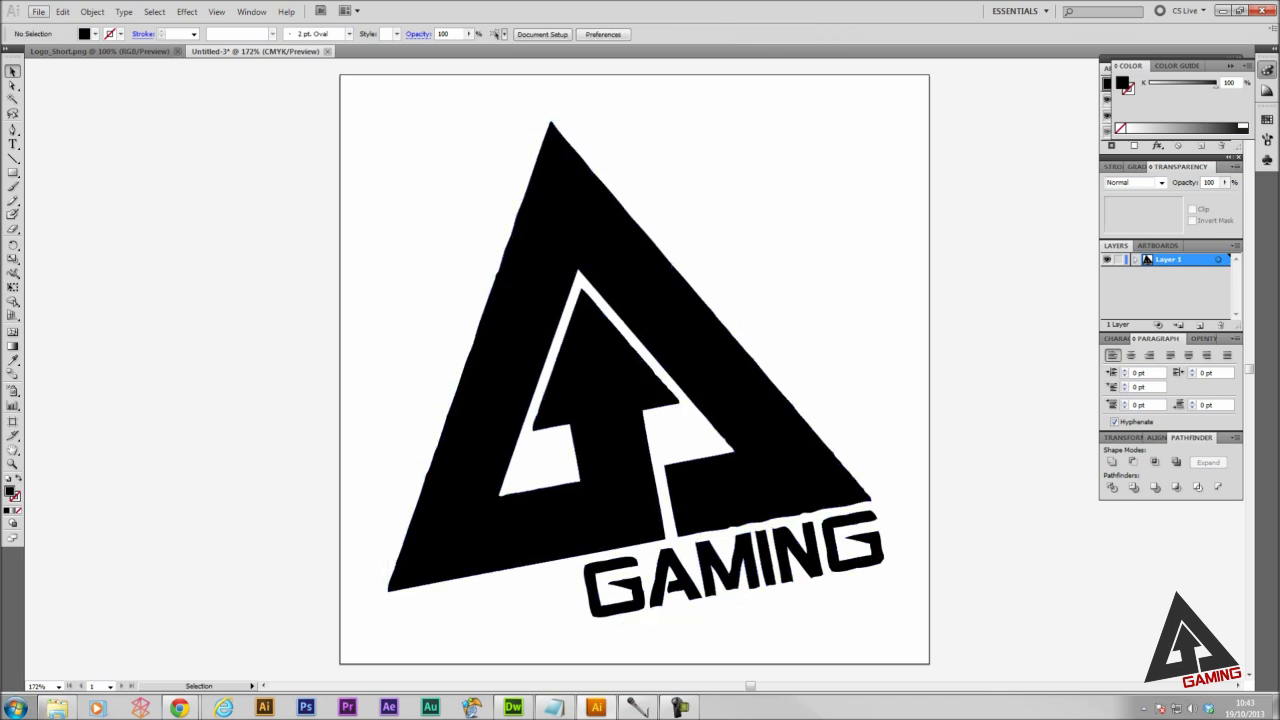
left_click(60, 170)
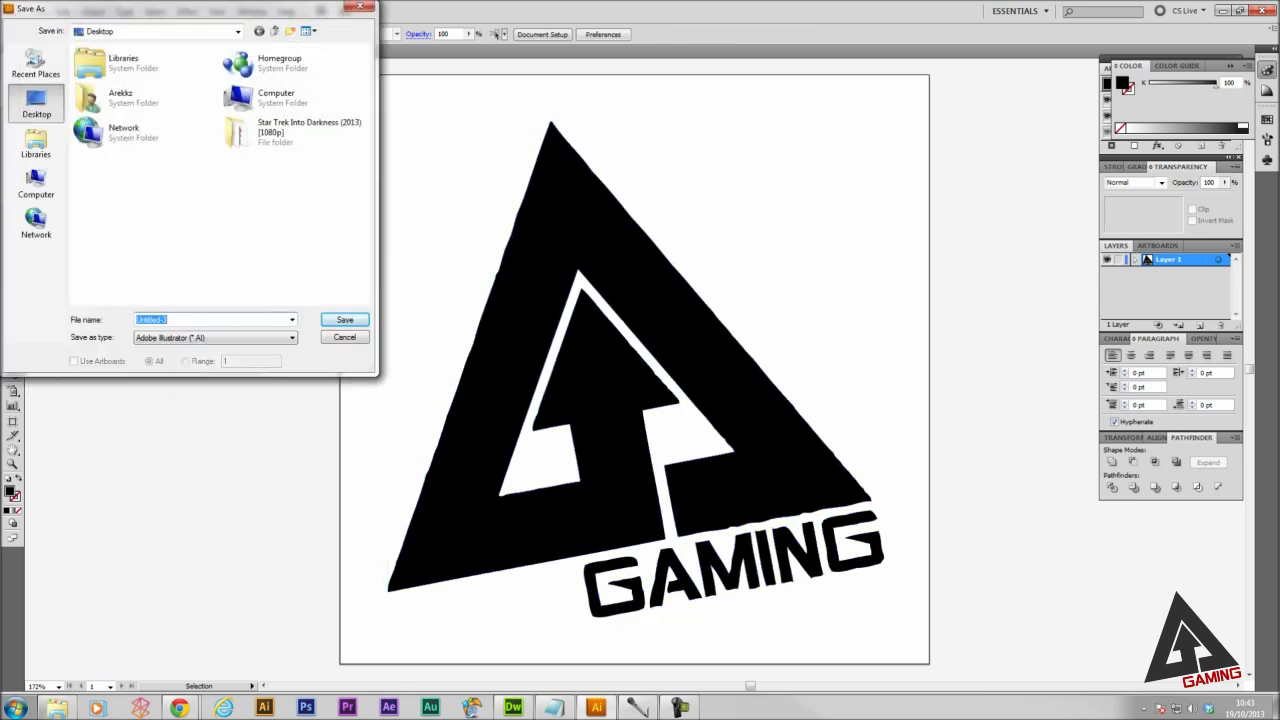
left_click(215, 337)
left_click(190, 394)
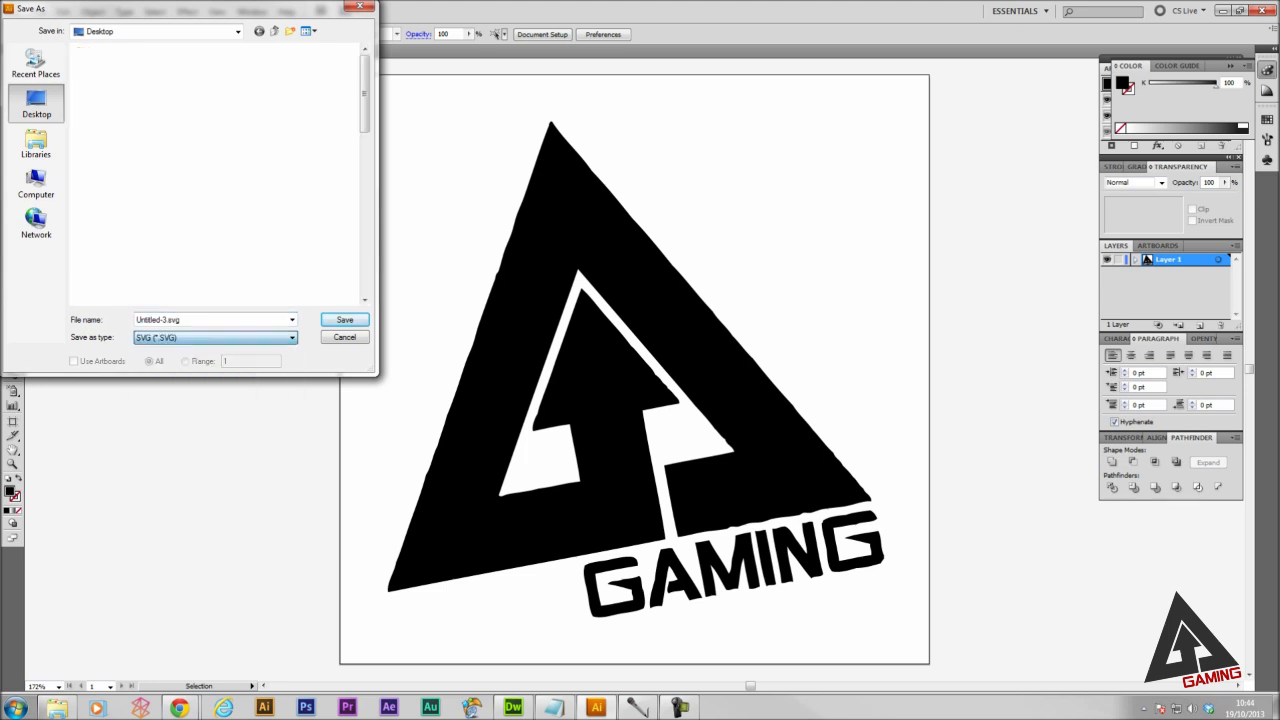
left_click(158, 319)
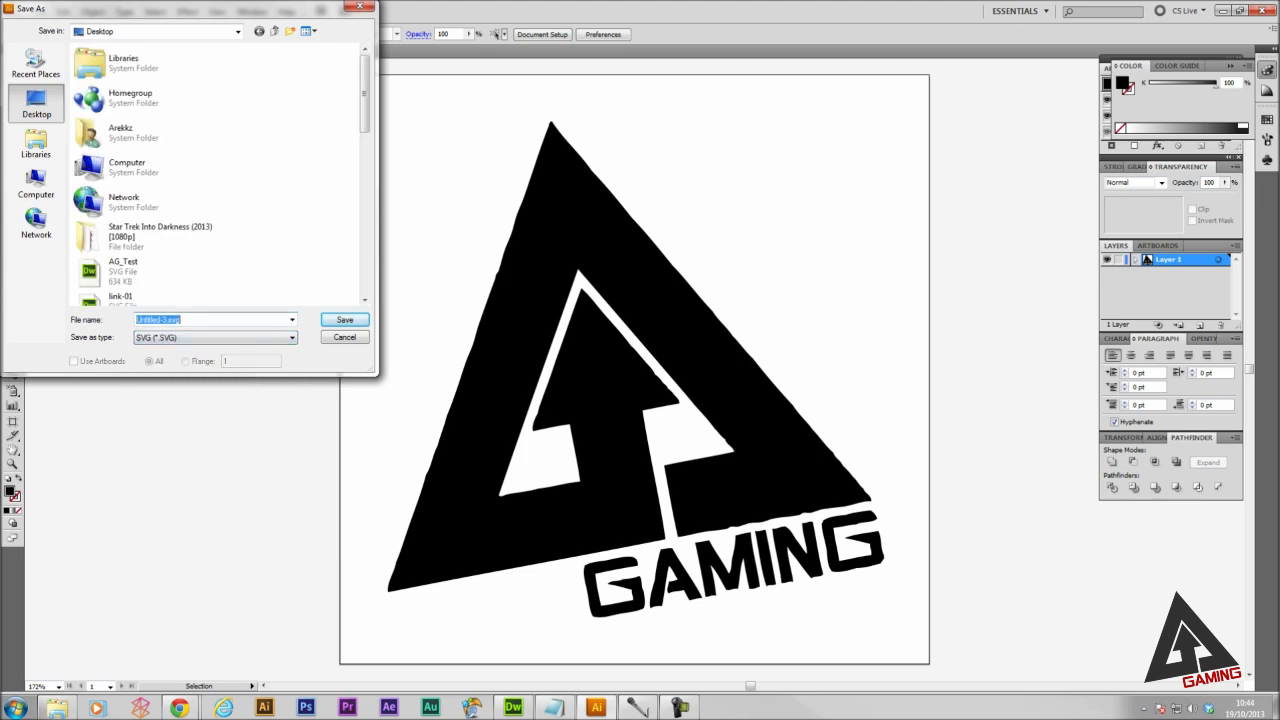
type("tutorial")
key("Return")
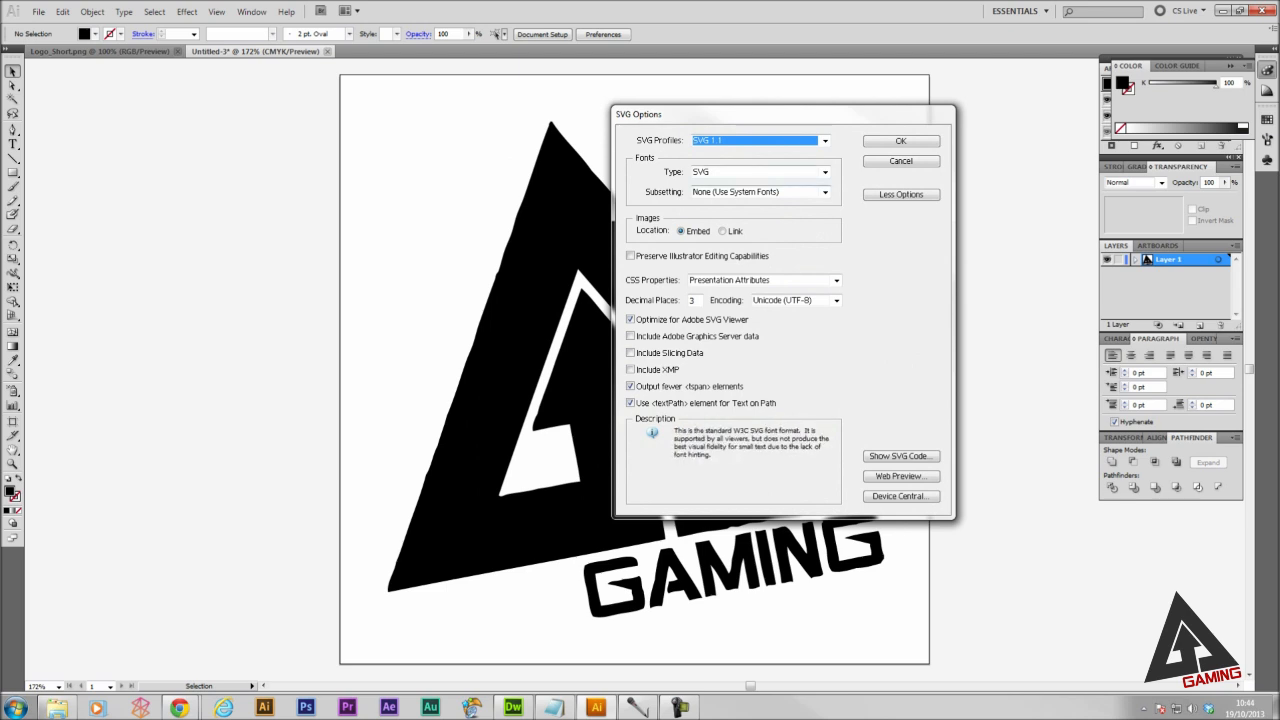
Step: Keep the font type as SVG and accept the SVG export options
left_click(825, 172)
left_click(756, 195)
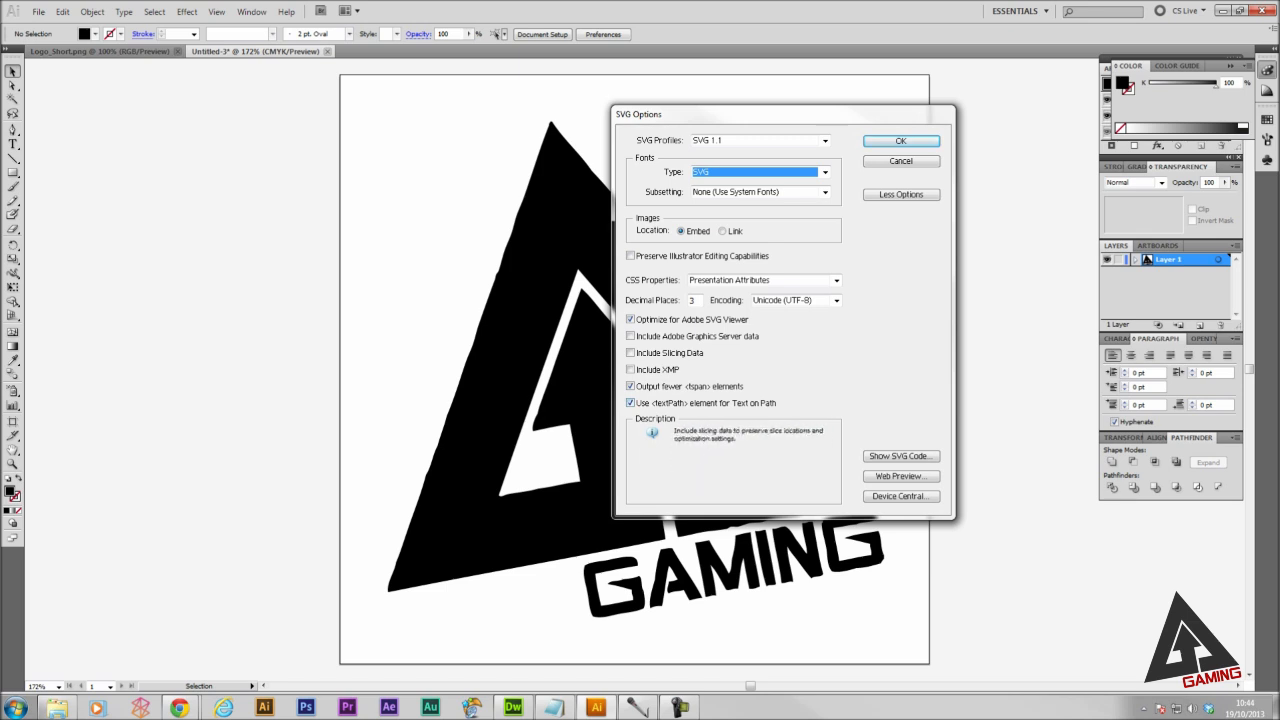
key("Return")
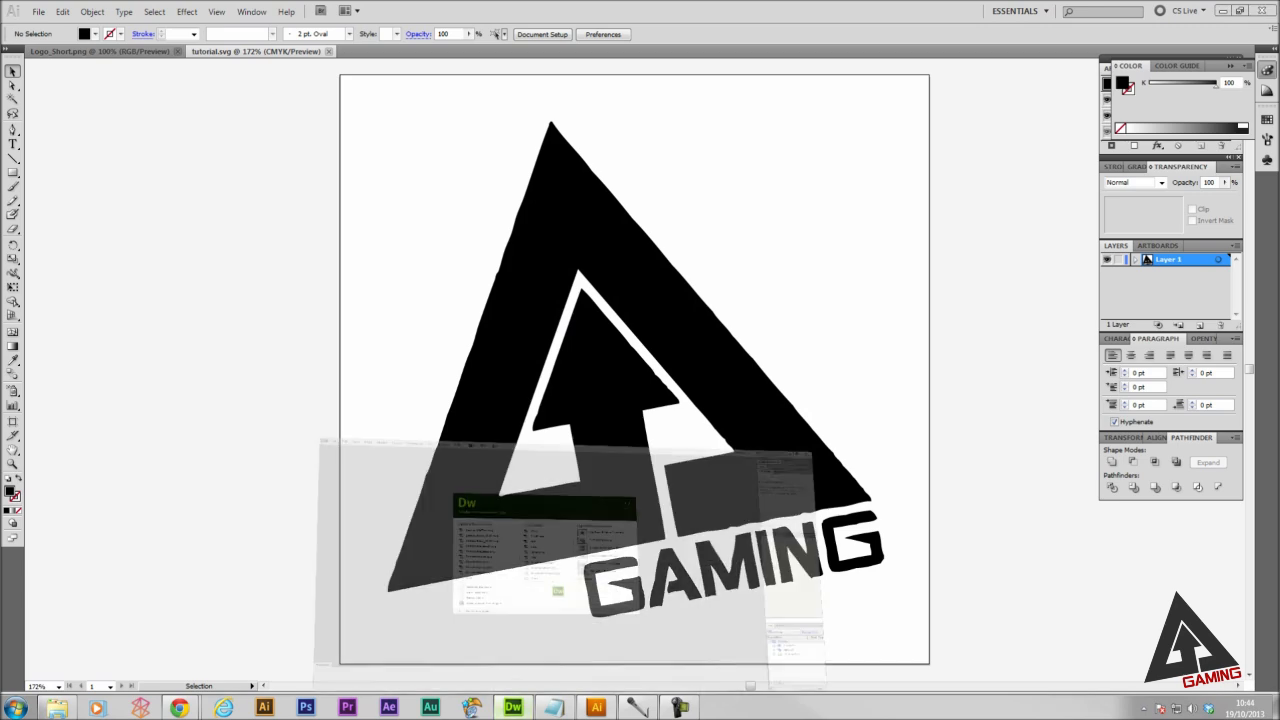
Step: Switch to Dreamweaver and open the tutorial SVG file from the desktop
left_click(513, 707)
key("ctrl+o")
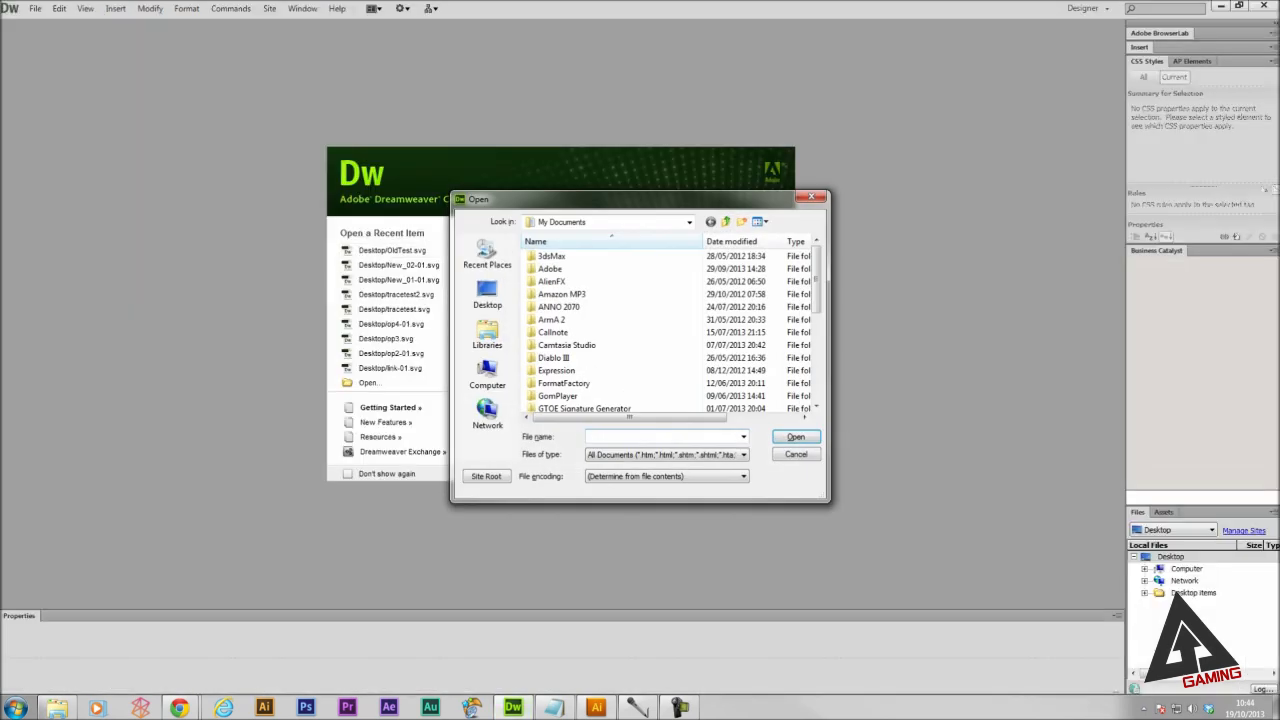
left_click(487, 293)
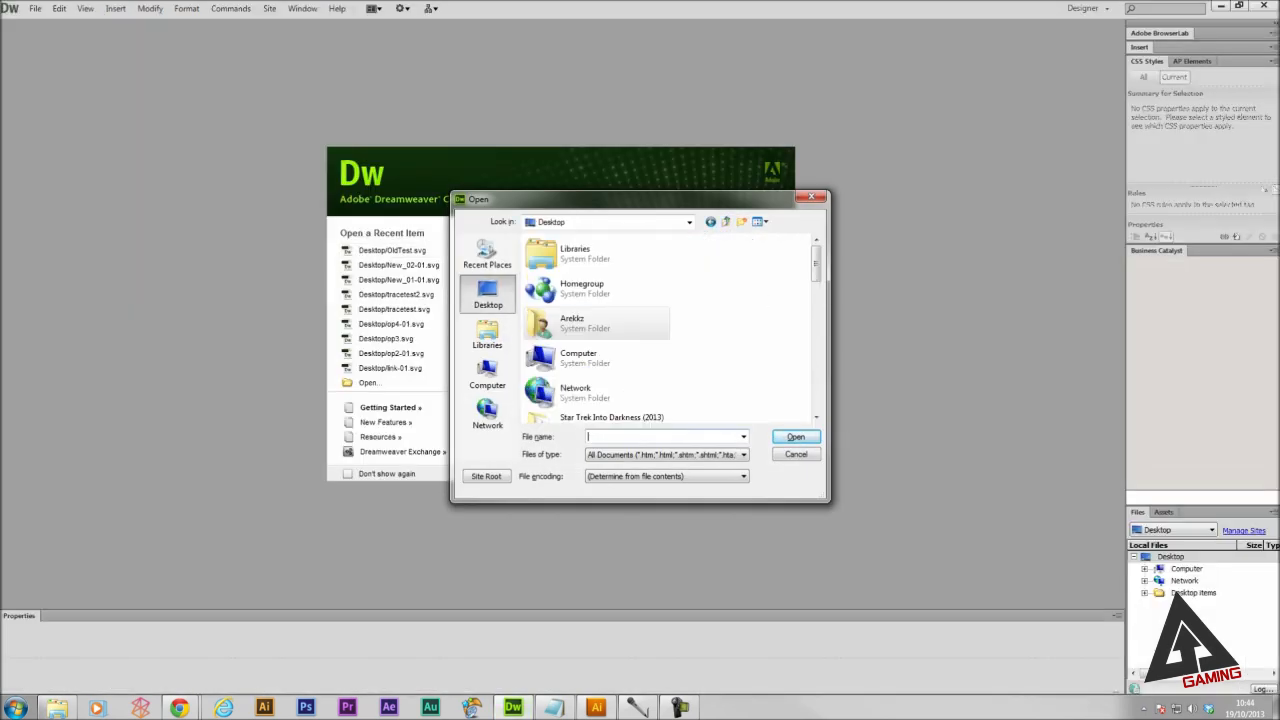
scroll(600, 322, "down", 10)
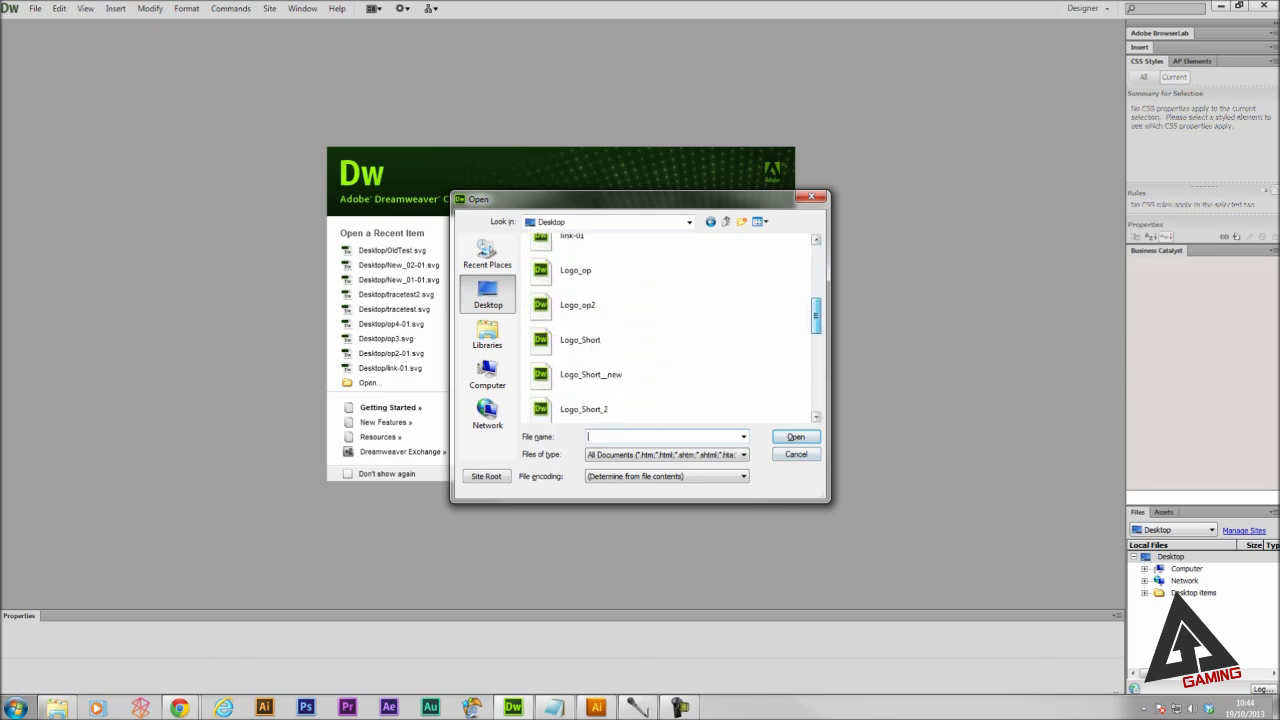
scroll(600, 322, "down", 3)
double_click(575, 405)
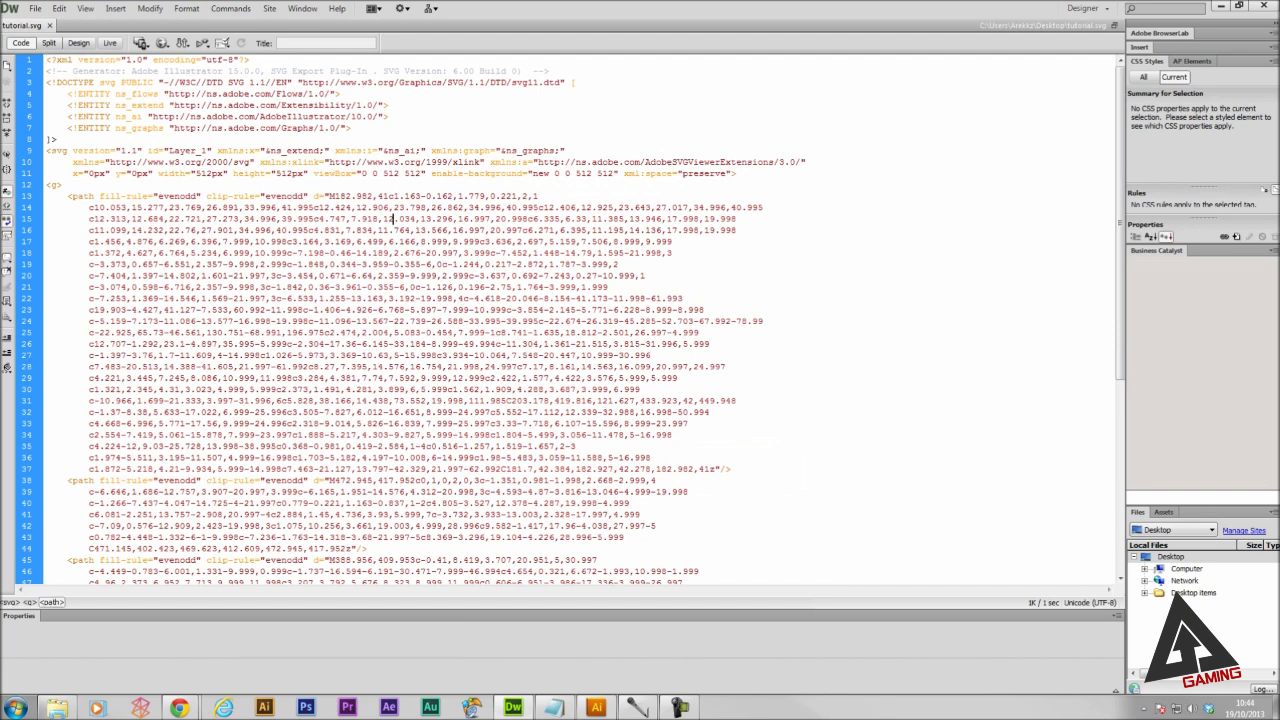
Step: Examine the path data, the opening group tag and the header entities in the tutorial.svg code
left_click_drag(145, 230, 313, 457)
left_click(167, 207)
left_click(66, 185)
left_click_drag(46, 82, 105, 161)
left_click(52, 185)
Step: Open AG_Test.svg from the desktop and examine its embedded image tag for comparison
key("ctrl+o")
scroll(620, 330, "down", 3)
scroll(600, 320, "down", 2)
scroll(600, 295, "up", 1)
double_click(598, 266)
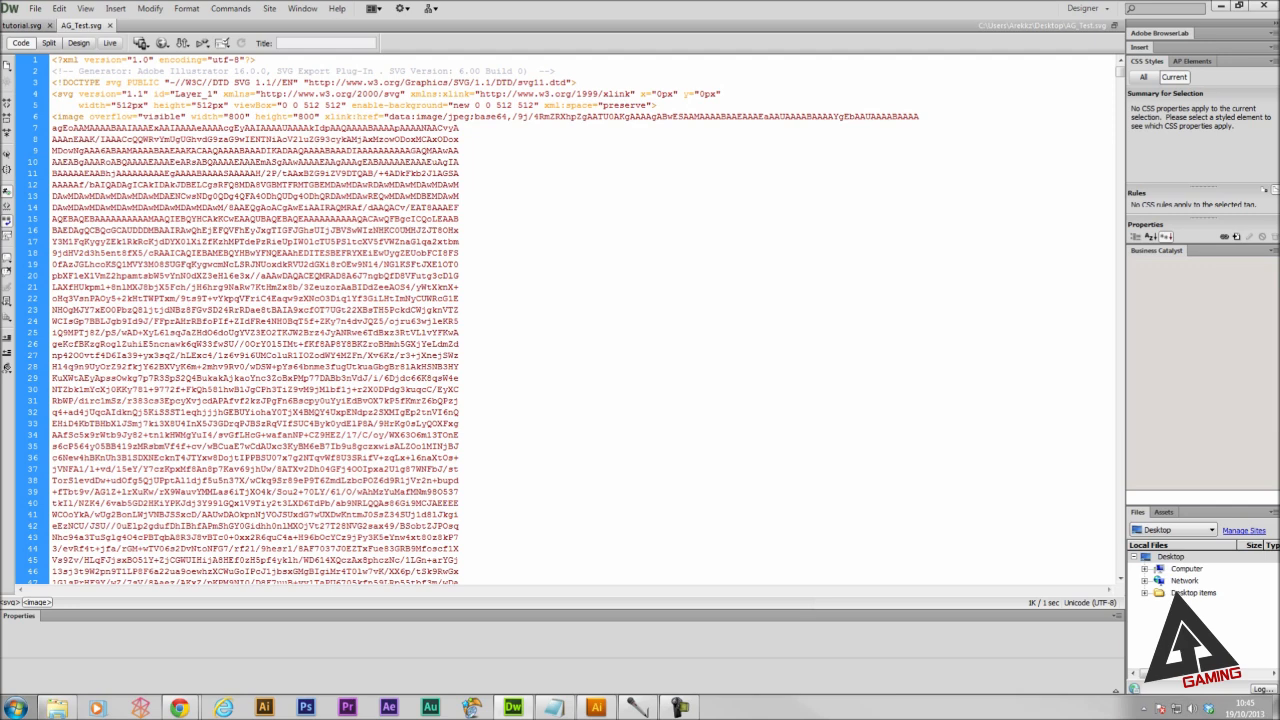
left_click_drag(52, 117, 86, 117)
Step: Return to tutorial.svg and highlight its code from the first path element through the last one
key("ctrl+Tab")
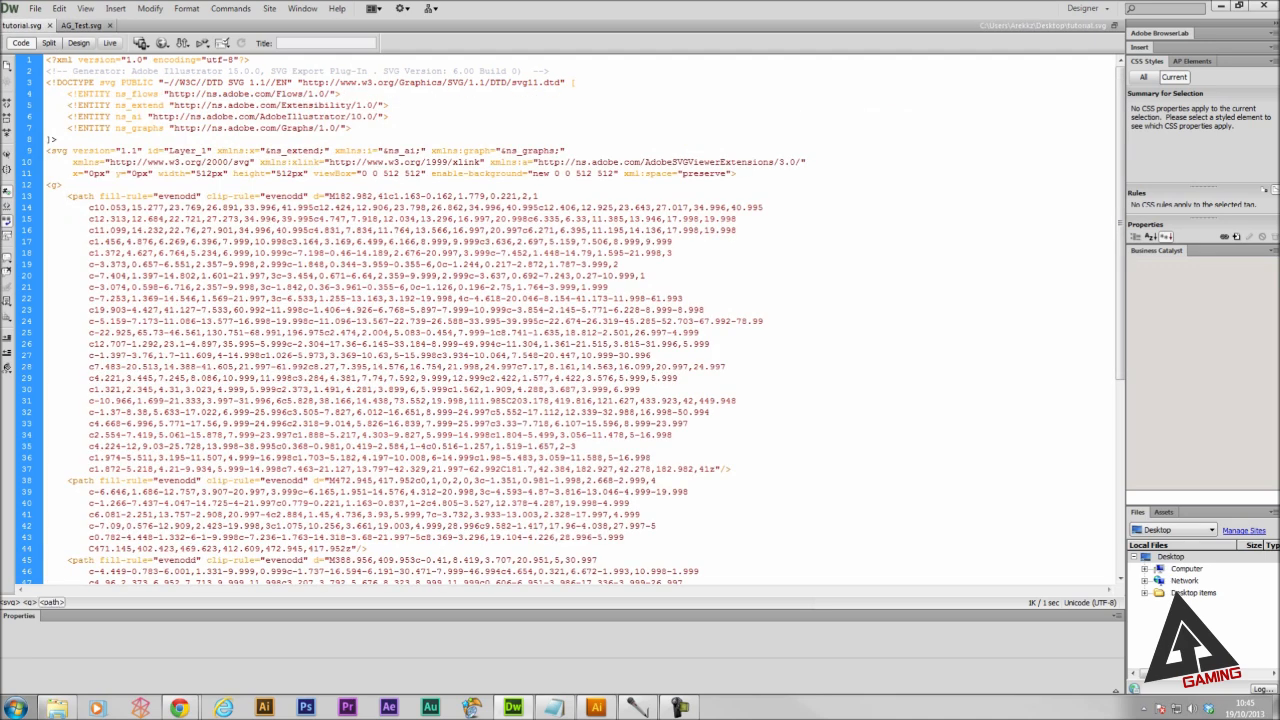
left_click_drag(66, 196, 572, 498)
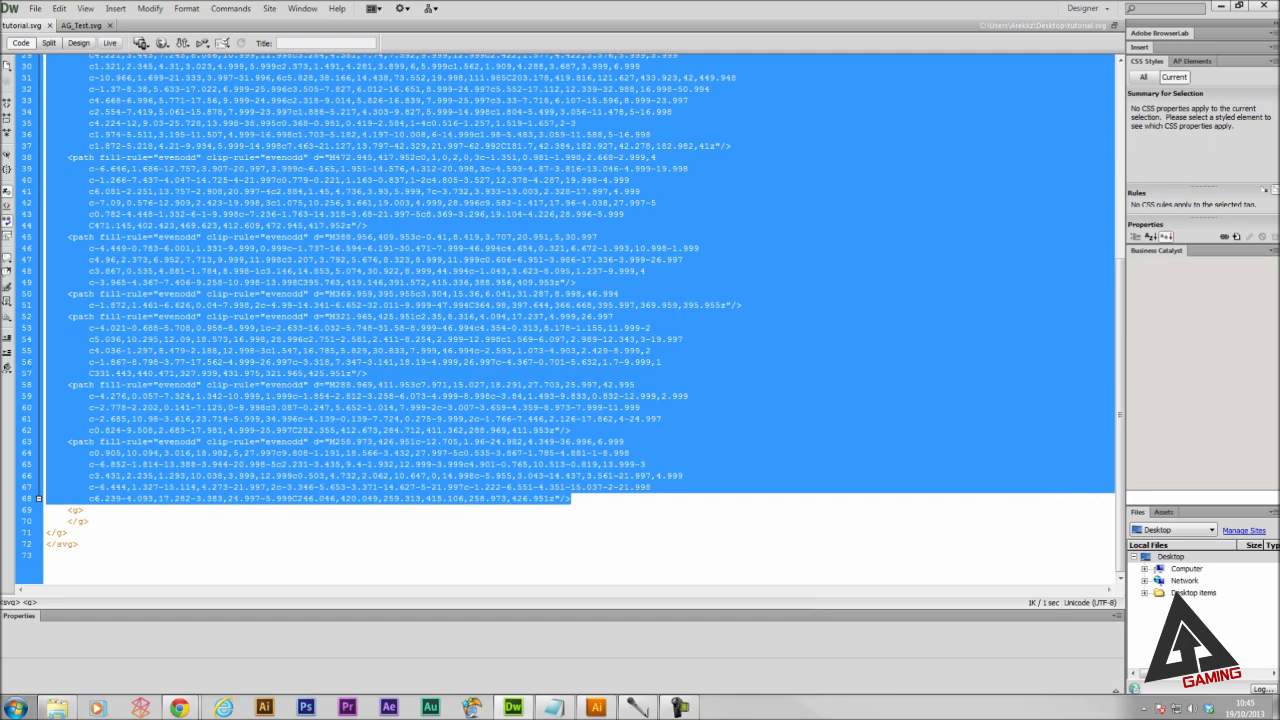
left_click(570, 498)
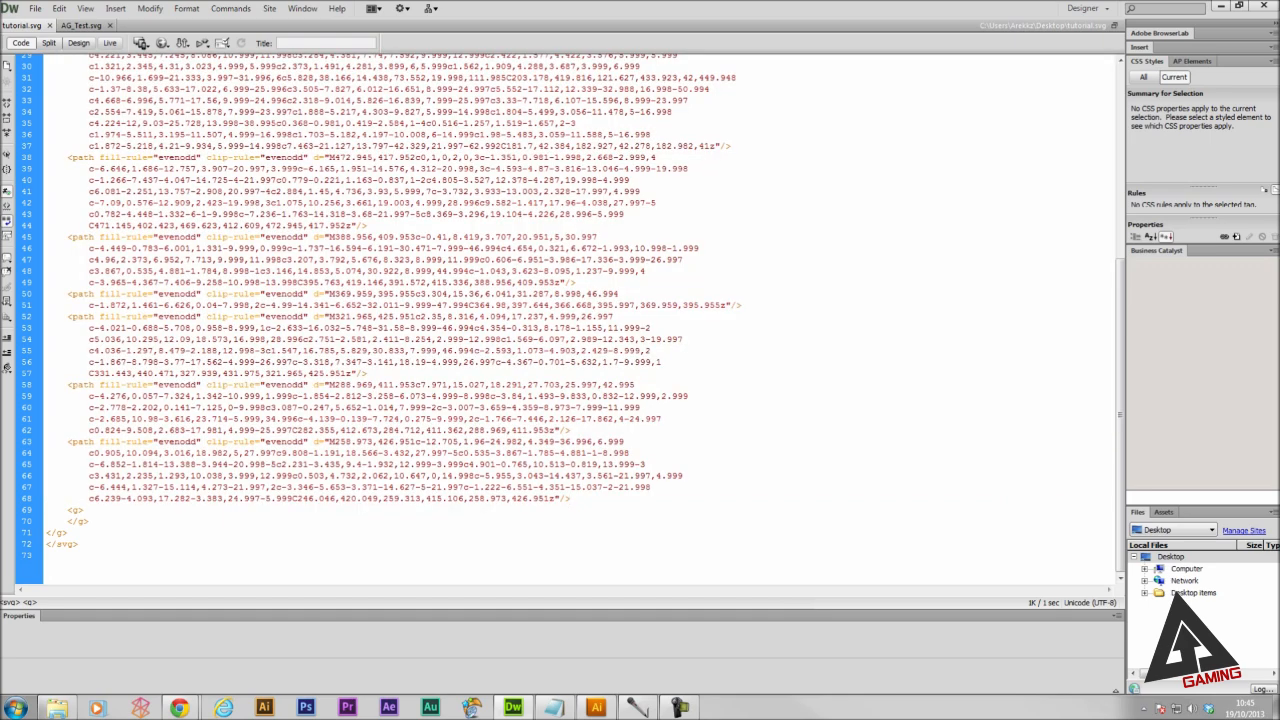
Step: Copy all path elements from tutorial.svg and paste them into the Notepad template between the rect element and the closing svg tag
scroll(570, 498, "up", 10)
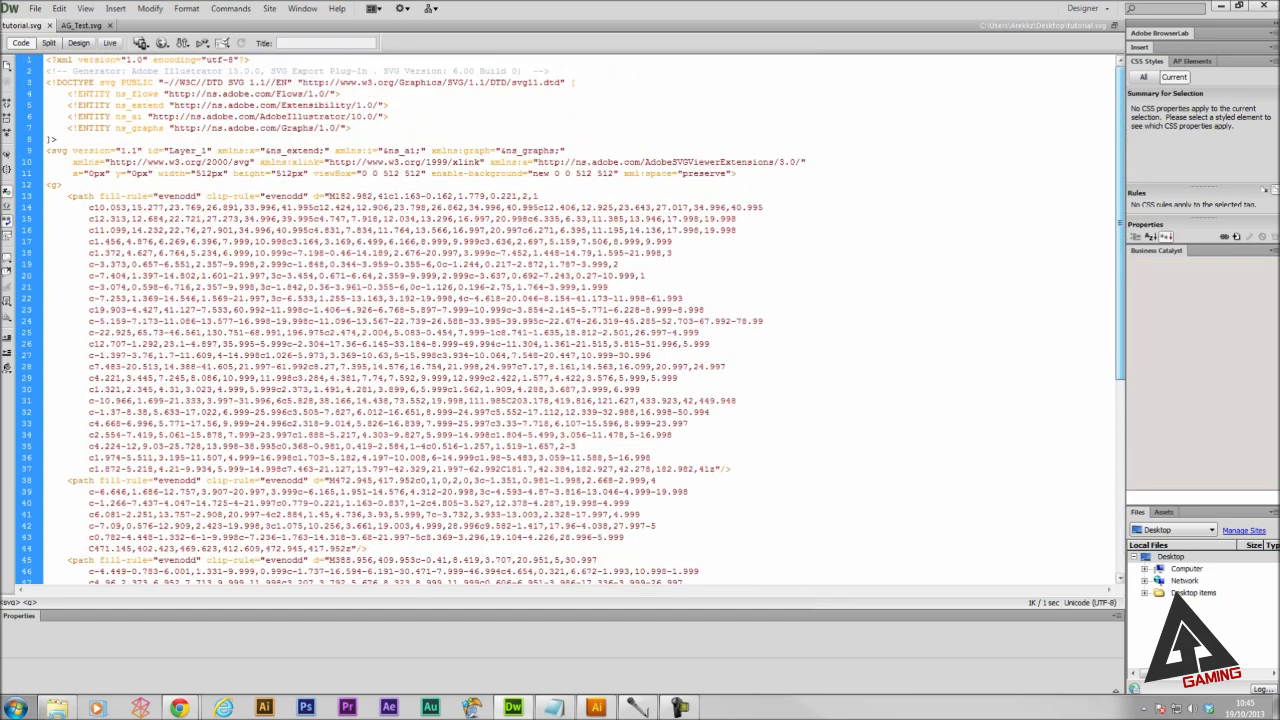
left_click(67, 196, "shift")
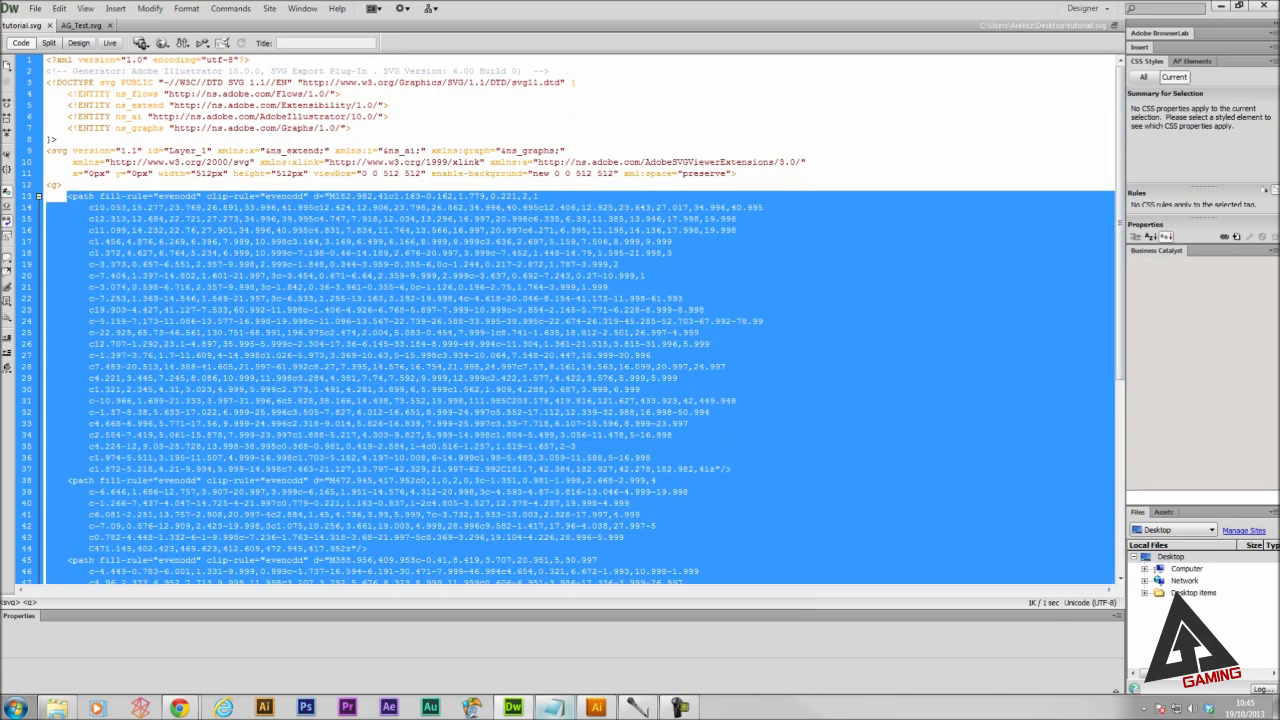
left_click(555, 707)
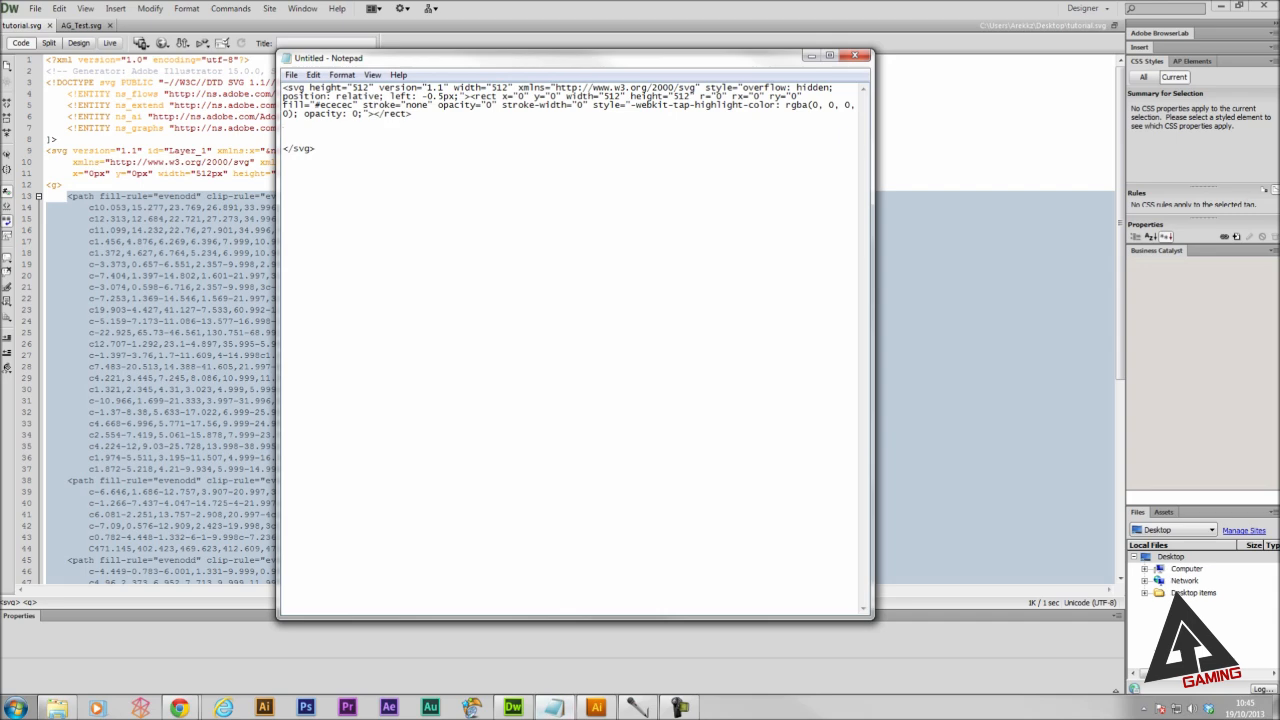
key("ctrl+v")
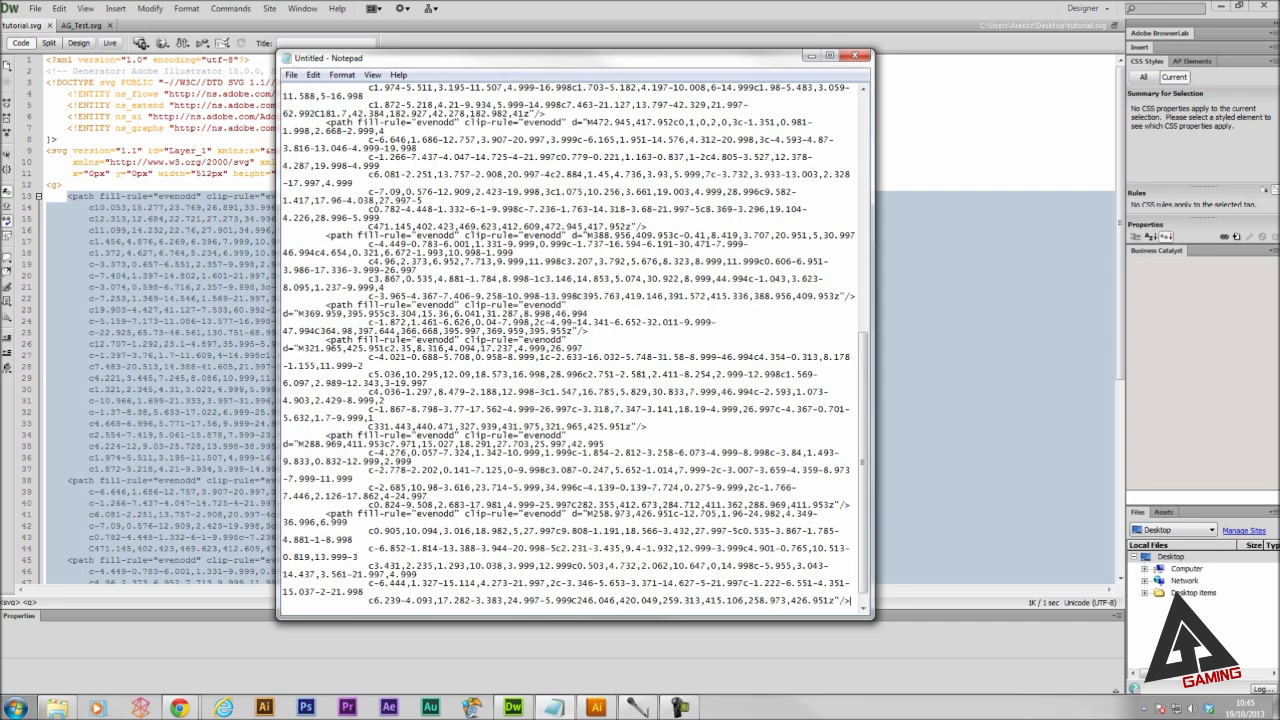
Step: Select and copy the entire combined SVG code in Notepad, from the opening svg tag through the closing one
scroll(575, 340, "up", 15)
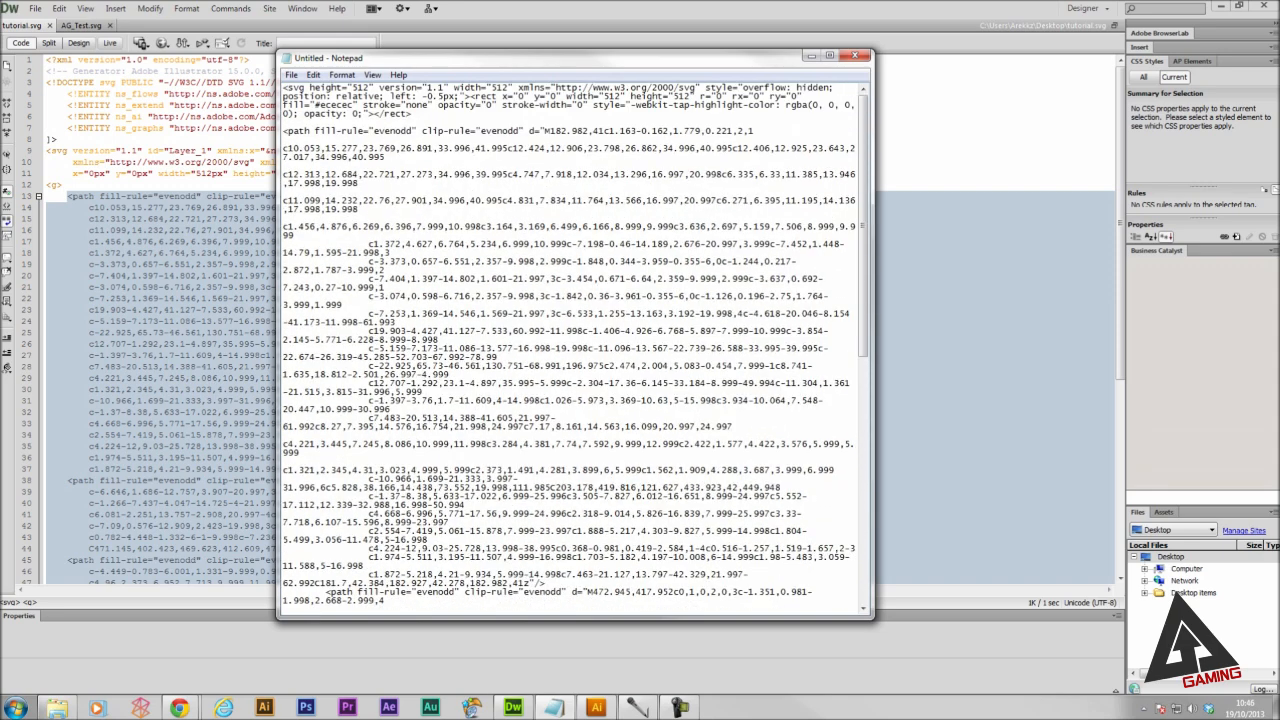
key("ctrl+a")
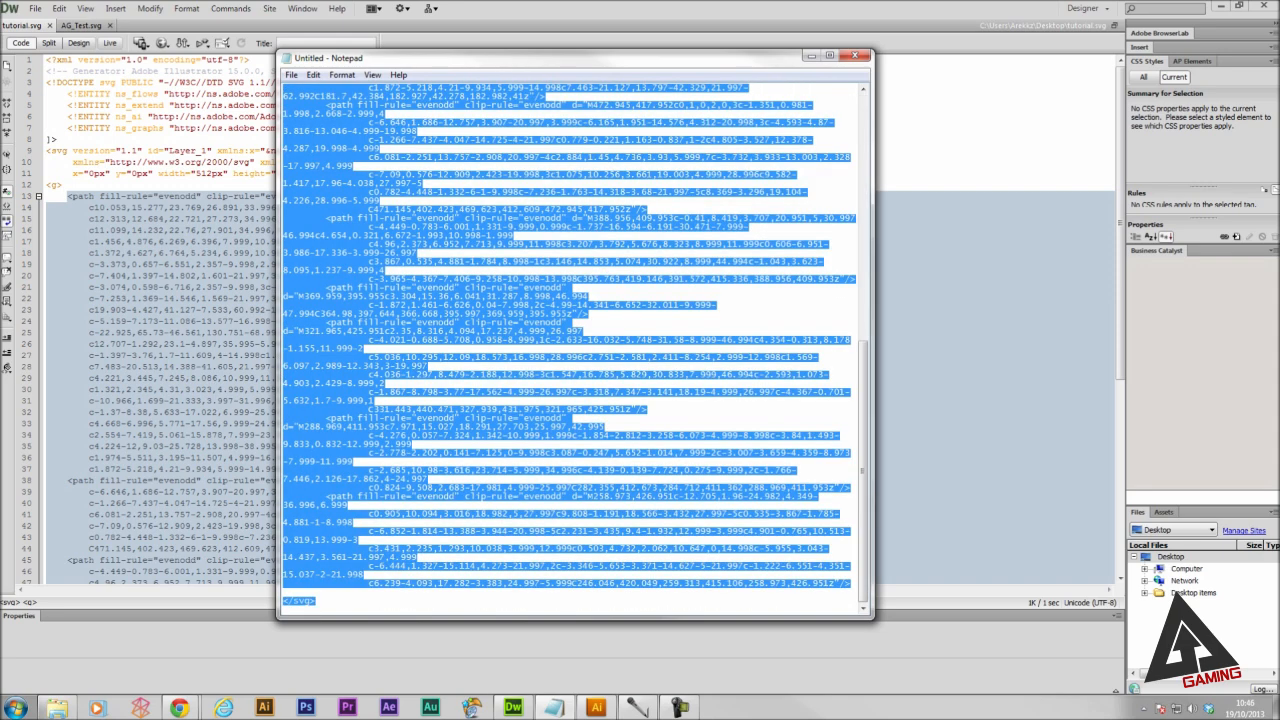
scroll(575, 340, "up", 15)
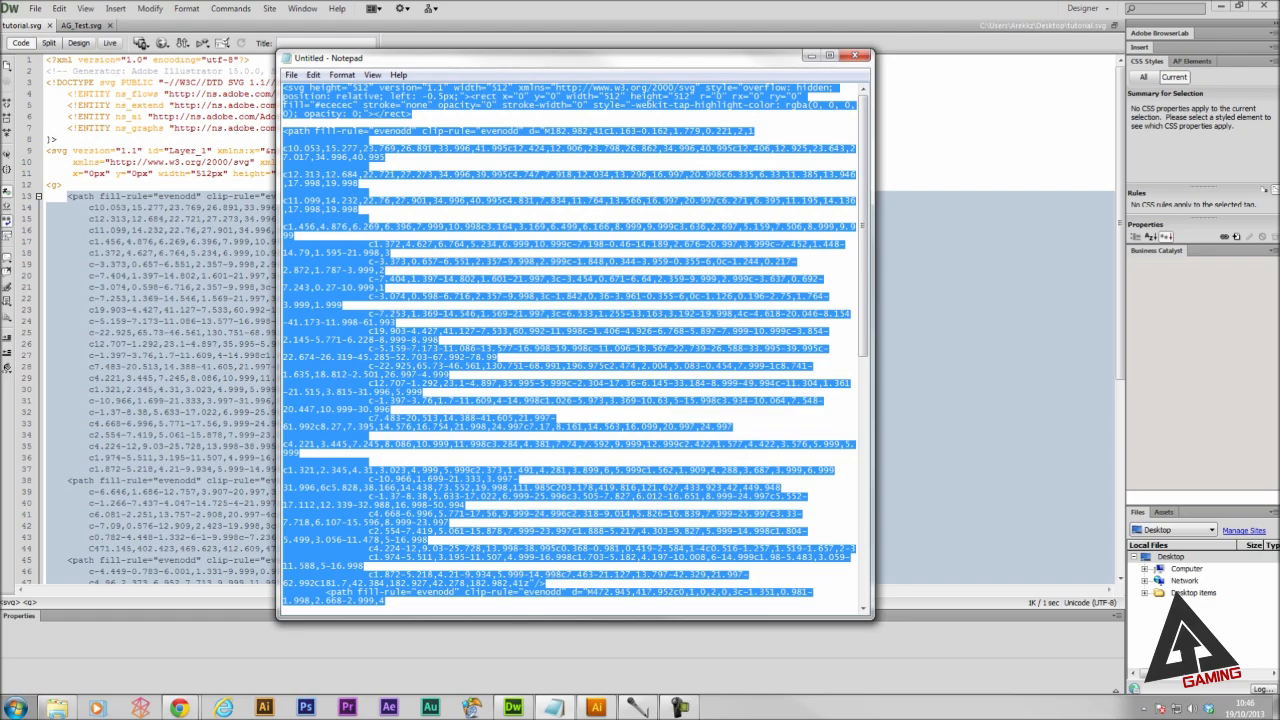
Step: Switch to the Social Club page in Chrome and start a new blank emblem from the DEM MAN crew's emblem gallery
mouse_move(180, 707)
left_click(105, 625)
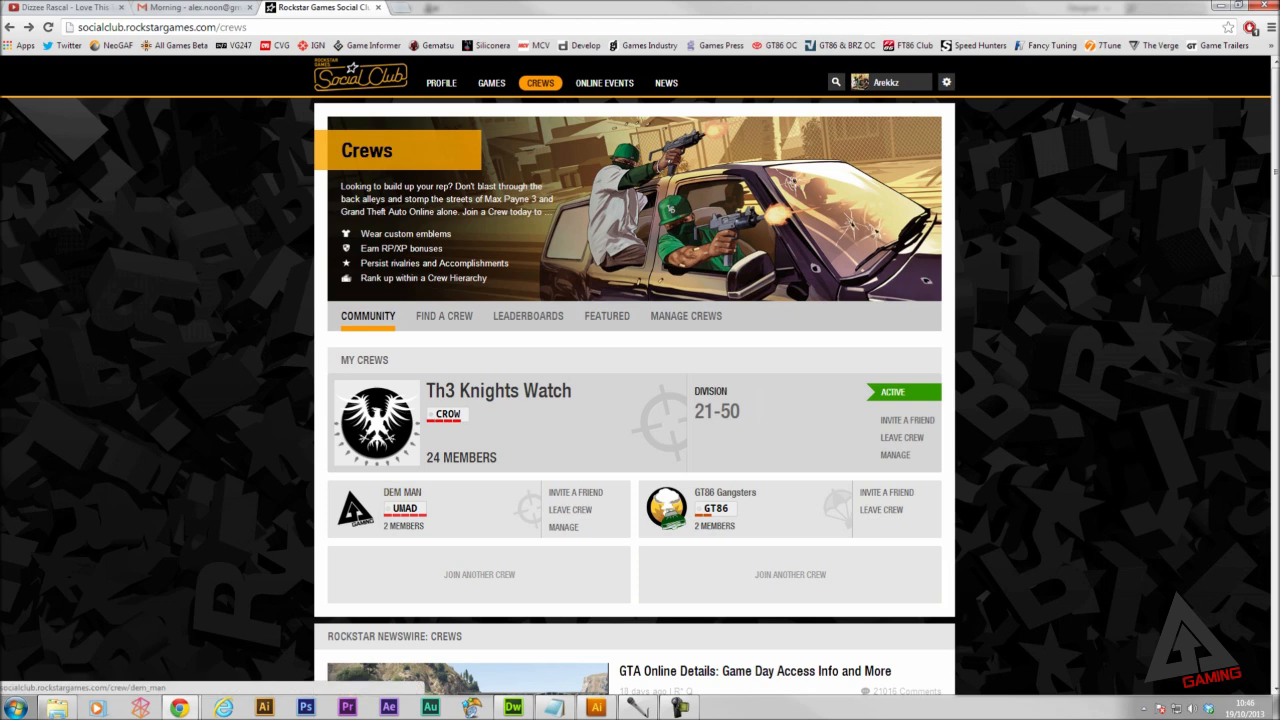
left_click(404, 492)
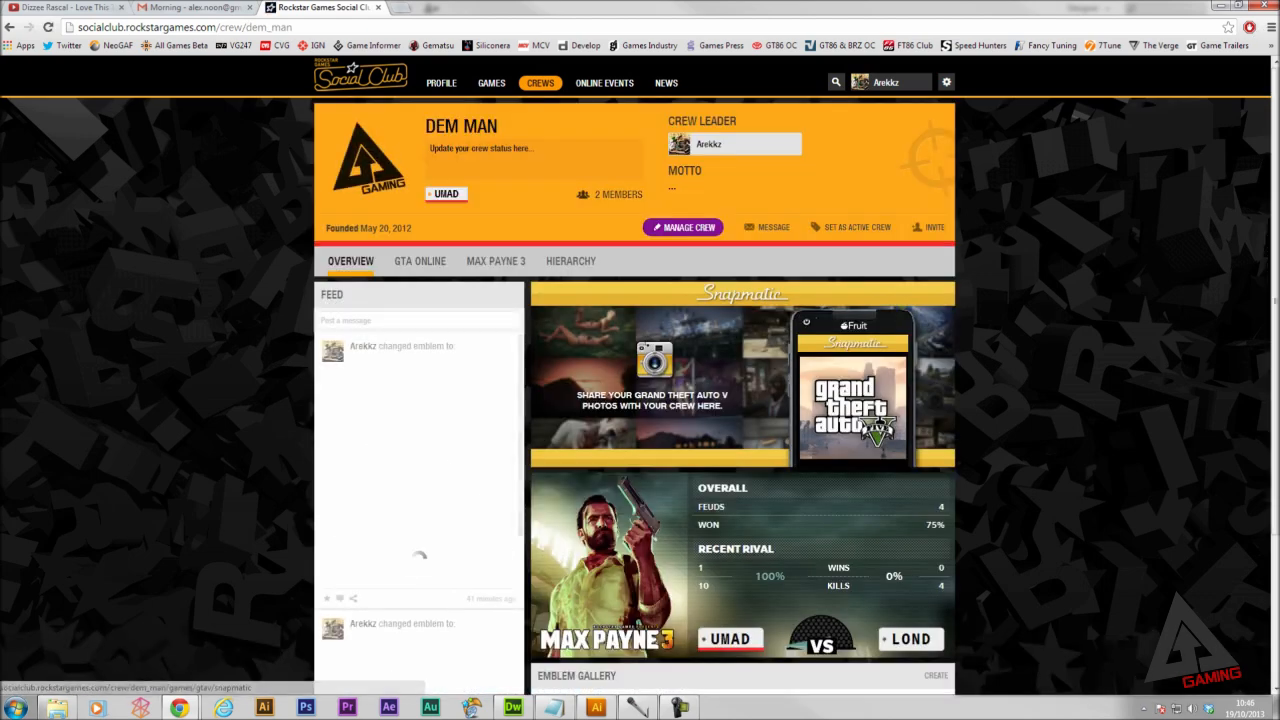
left_click(936, 675)
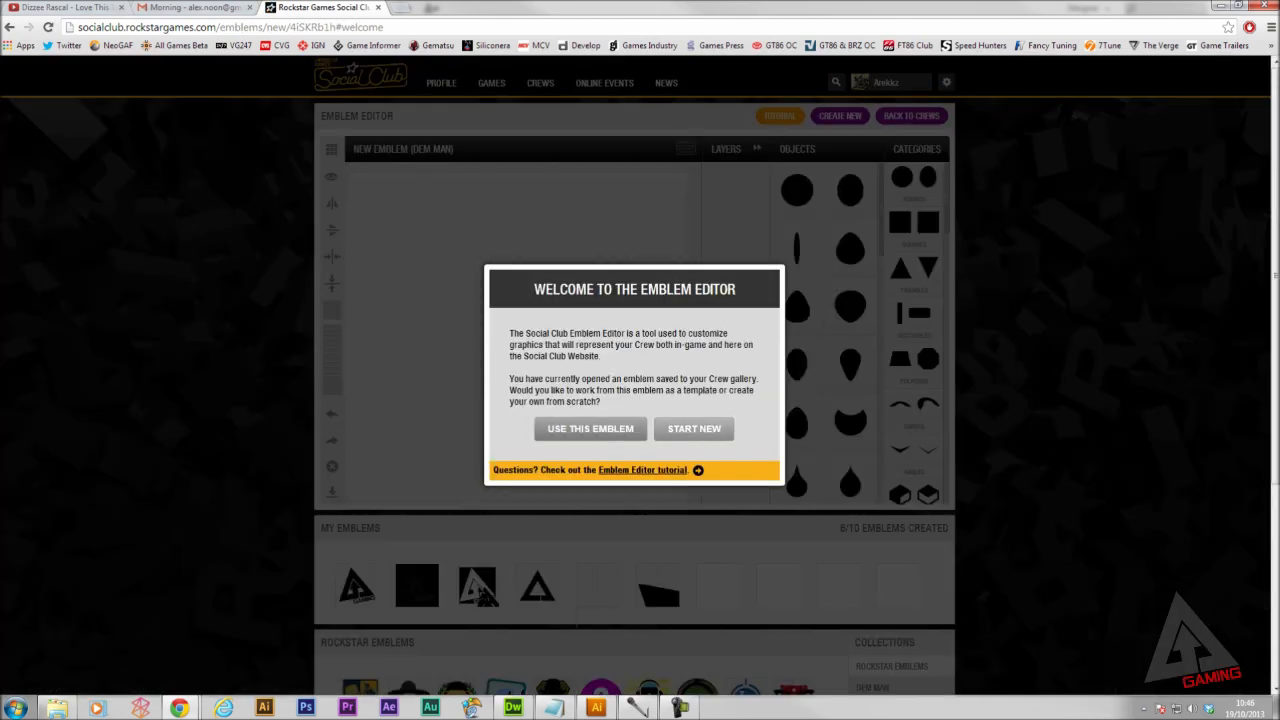
left_click(694, 429)
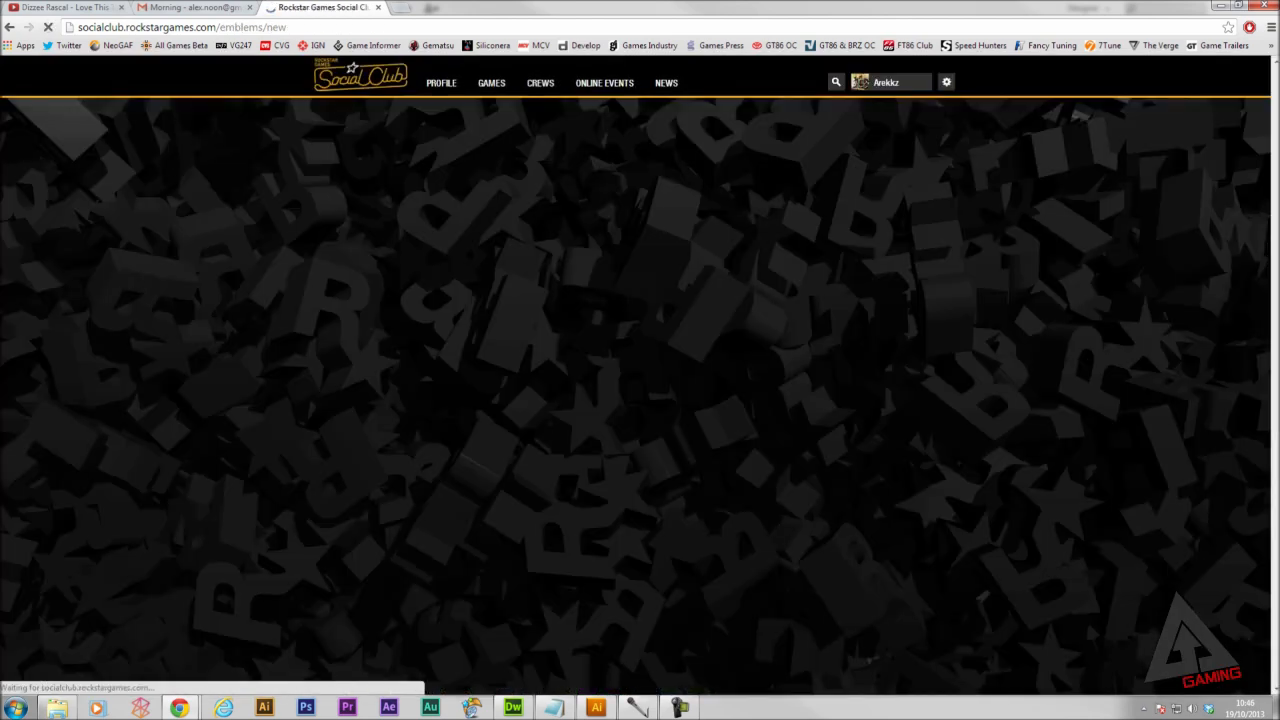
Step: Inspect the blank emblem canvas in the developer tools and search the markup for "svg" to locate its element
mouse_move(480, 595)
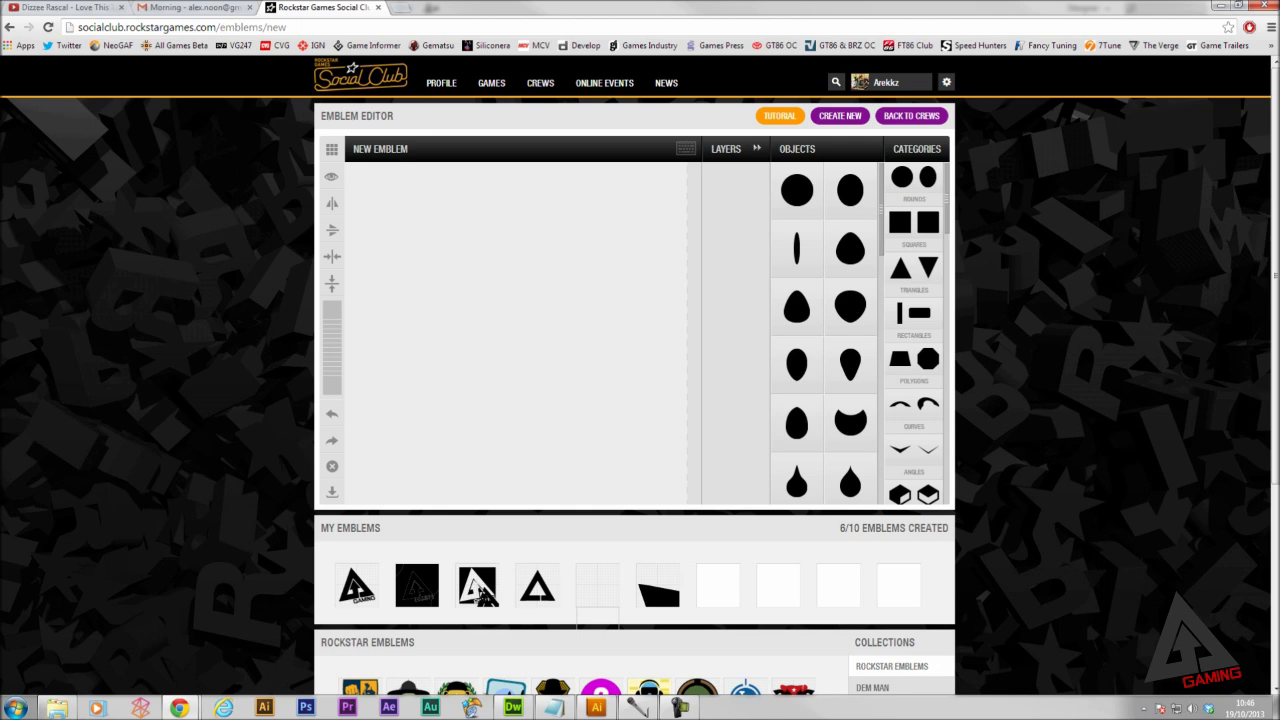
right_click(531, 247)
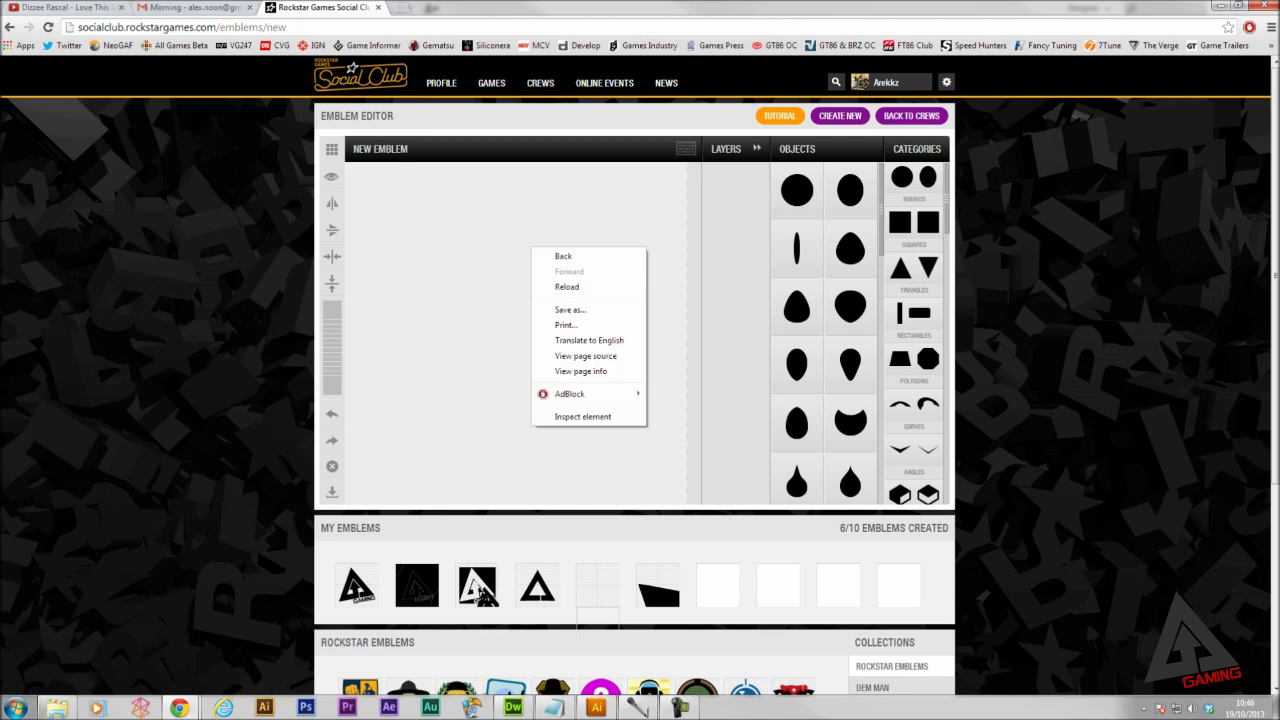
left_click(582, 416)
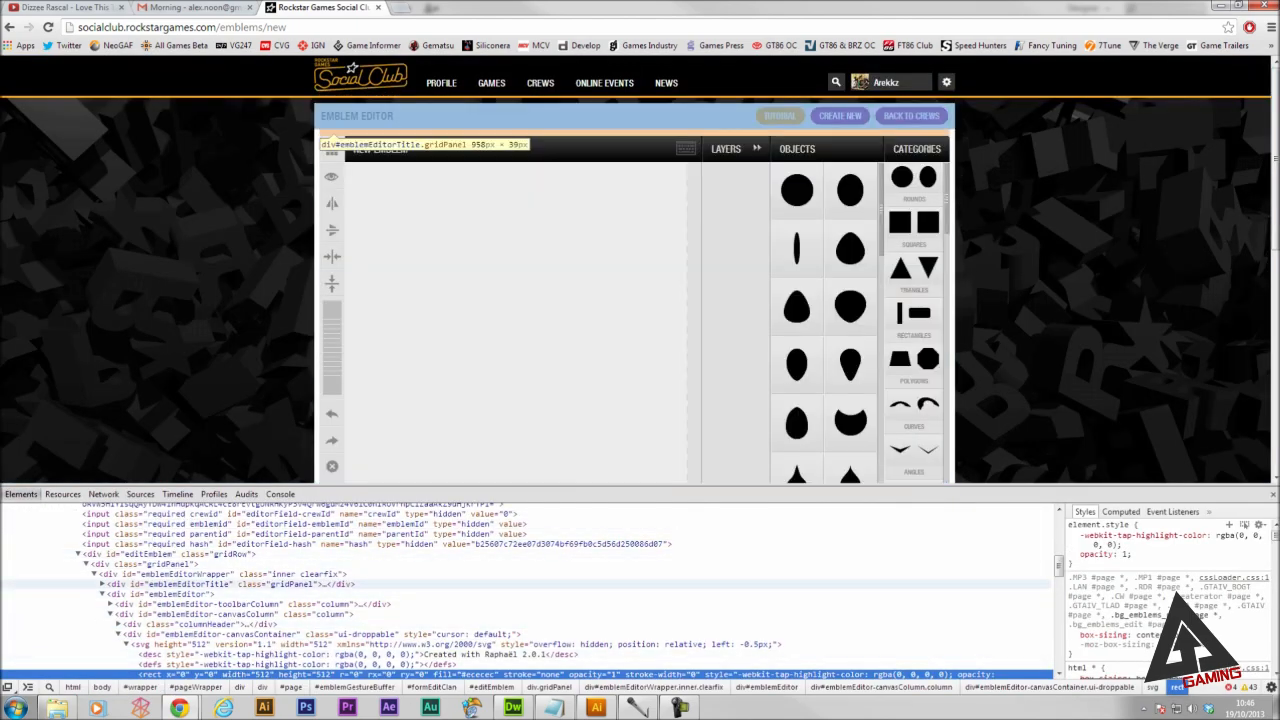
key("ctrl+f")
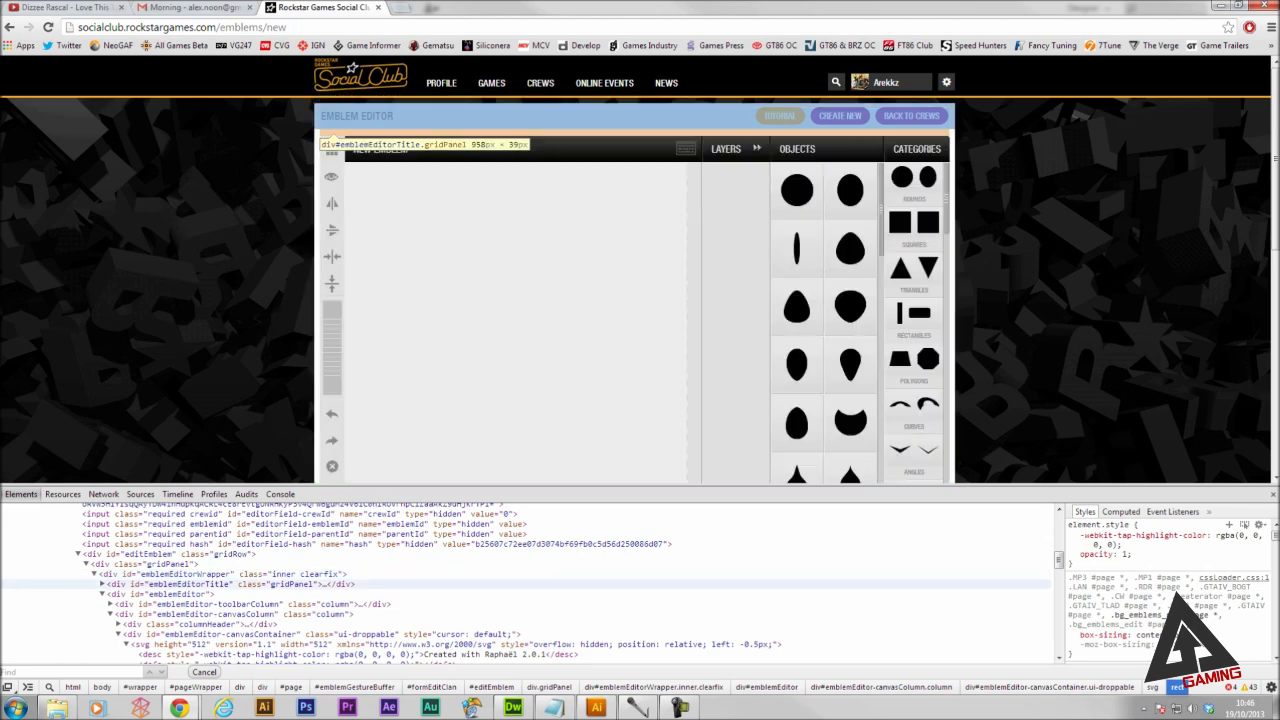
type("svg")
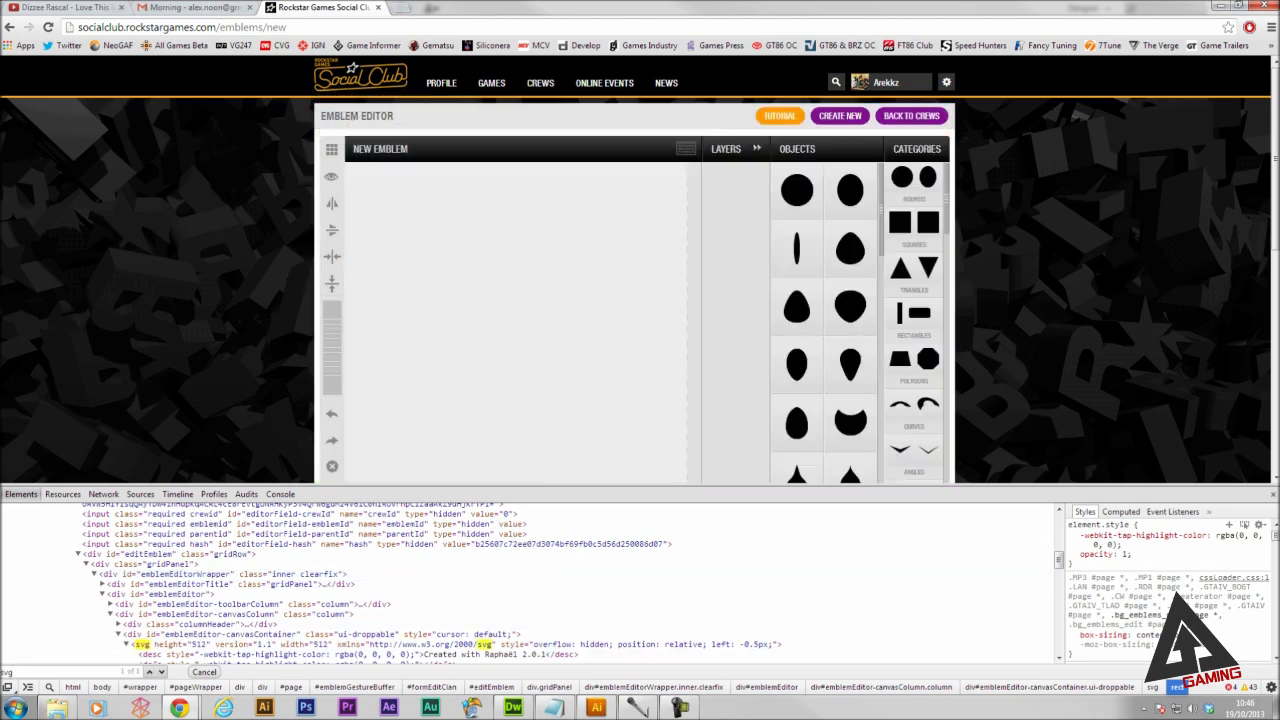
key("Return")
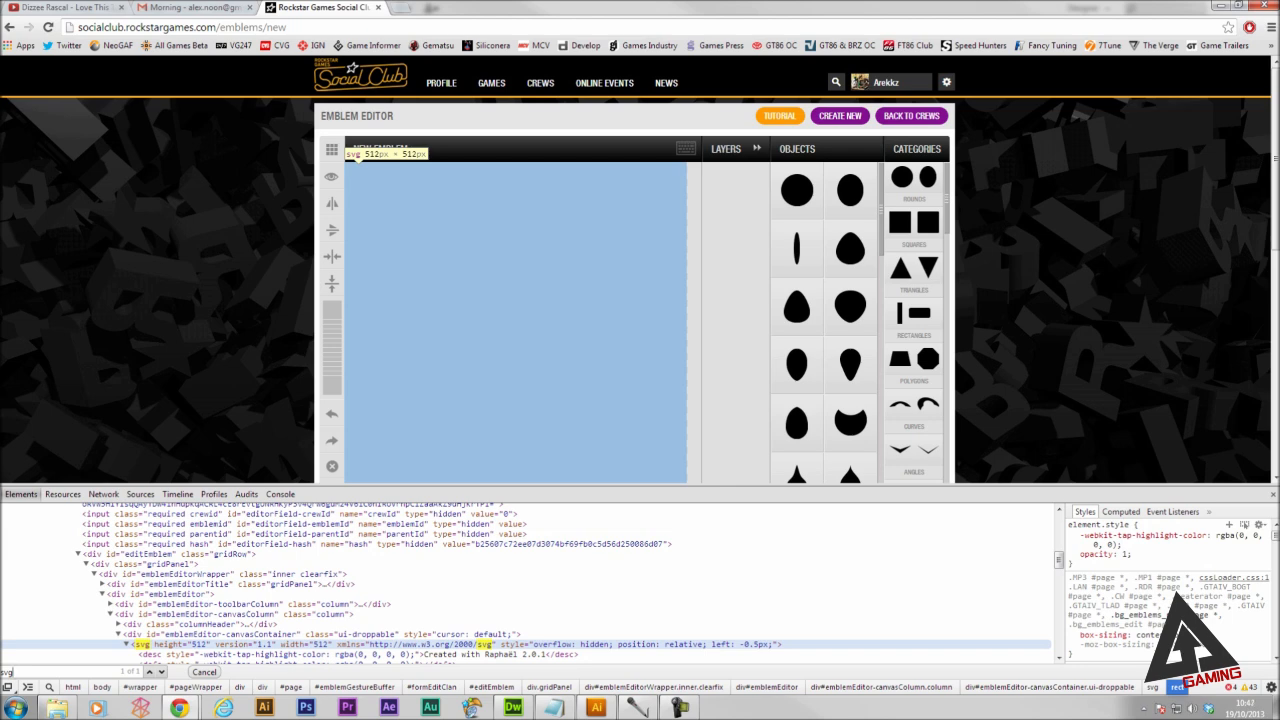
Step: Edit the canvas's svg element as HTML, replacing all of its markup with the copied SVG code, and apply the change
right_click(152, 644)
left_click(198, 504)
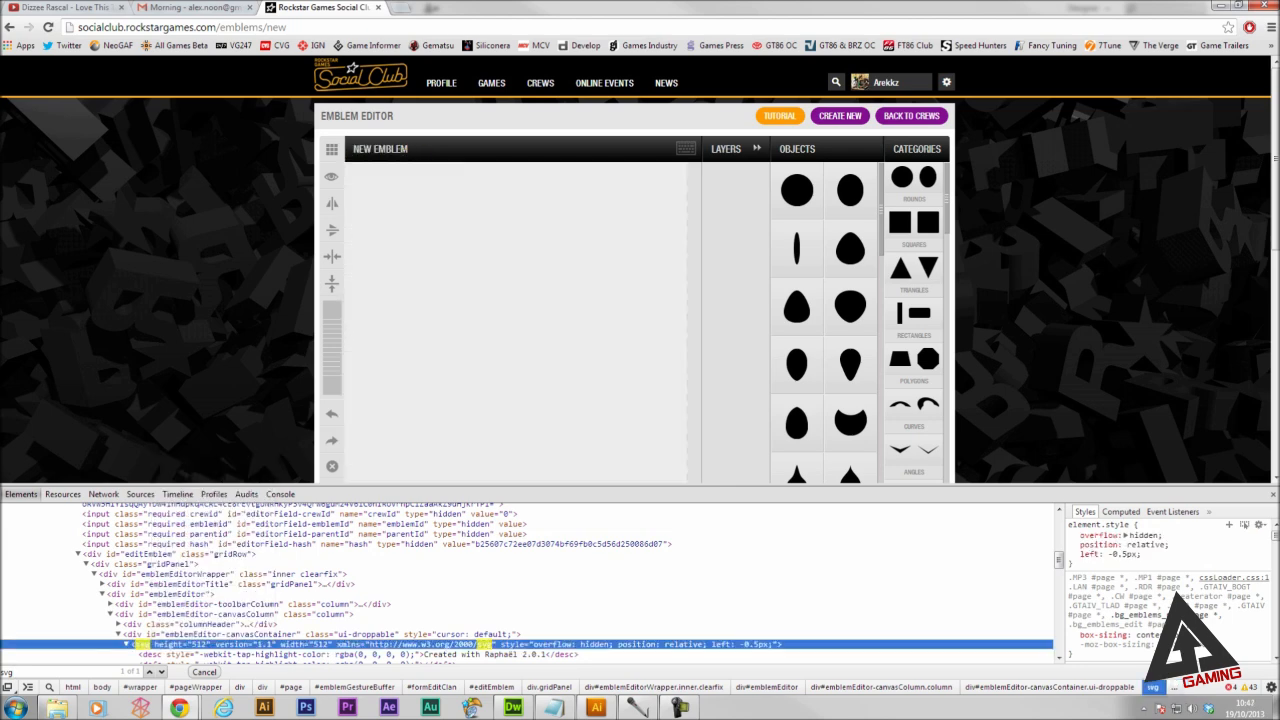
key("Escape")
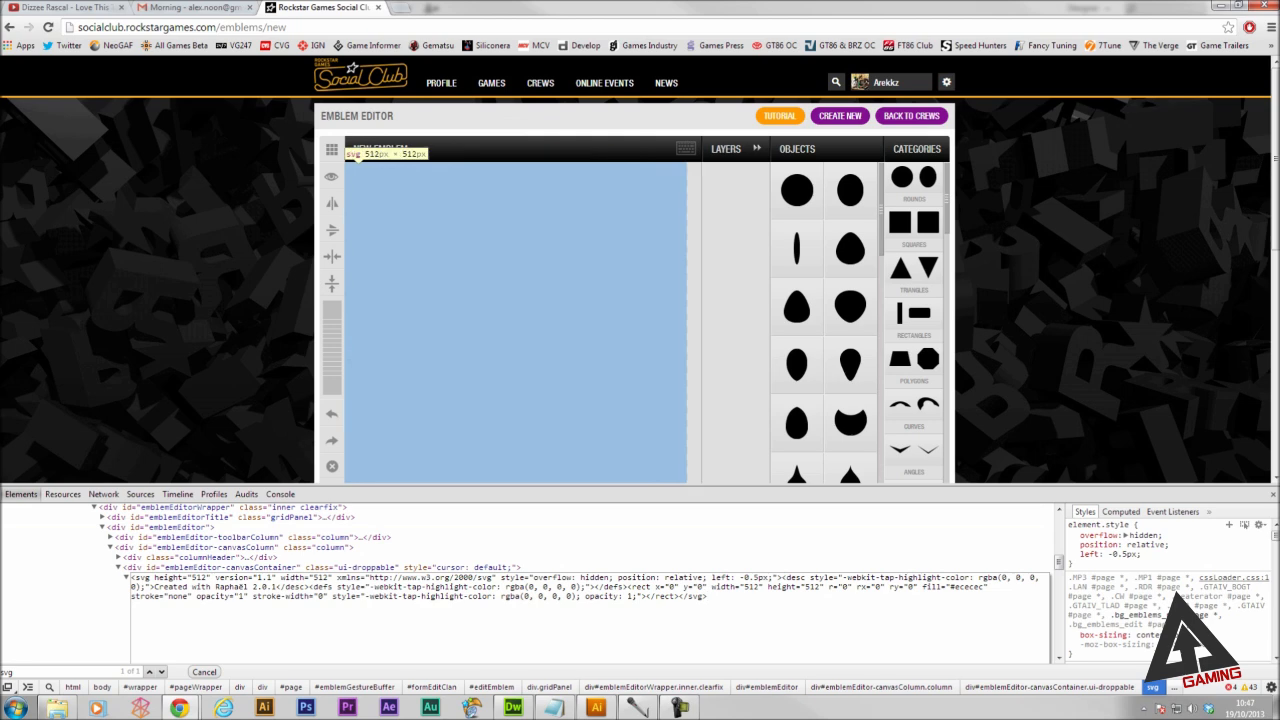
left_click(418, 596)
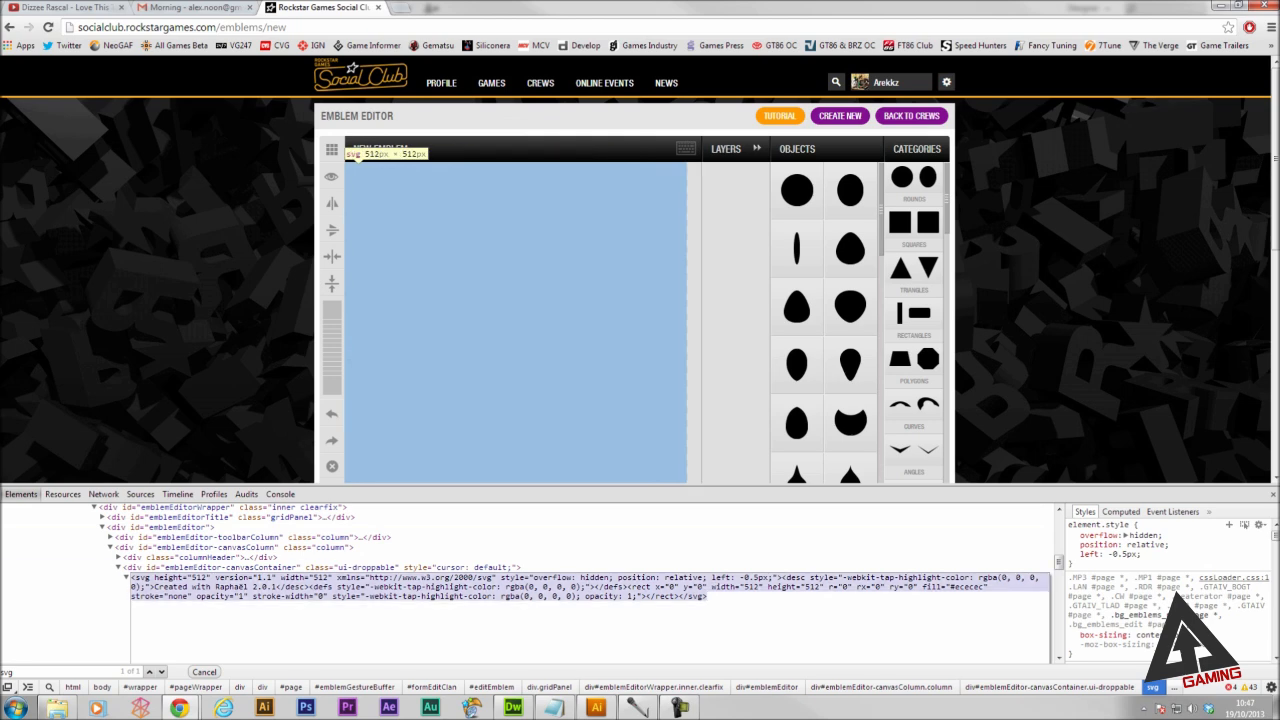
key("ctrl+v")
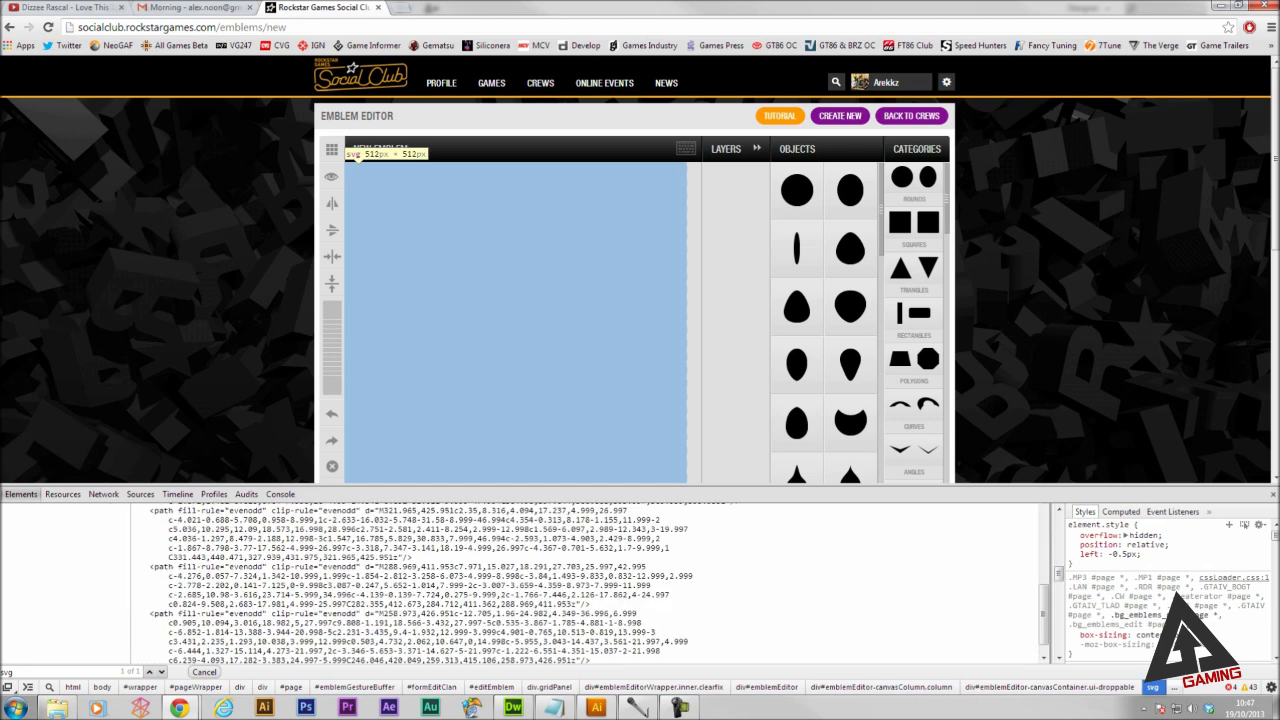
key("ctrl+Return")
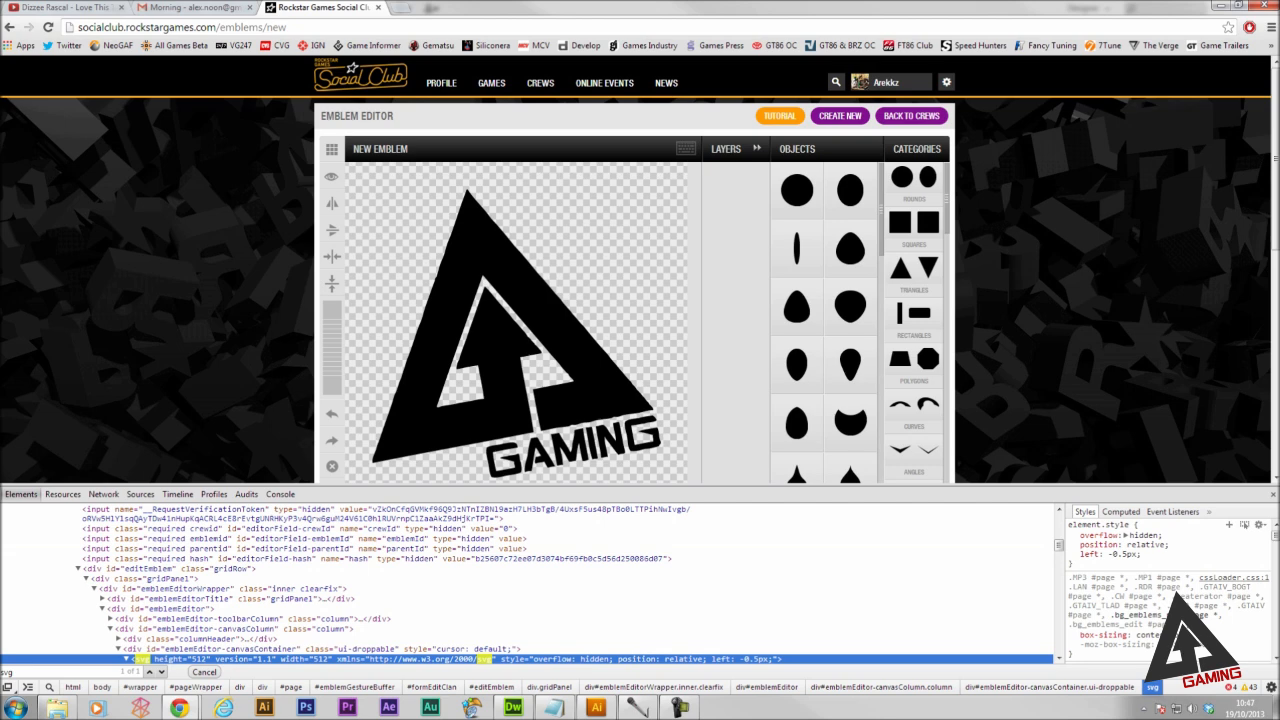
Step: Close the developer tools and save the logo as an emblem in the library
left_click(1273, 494)
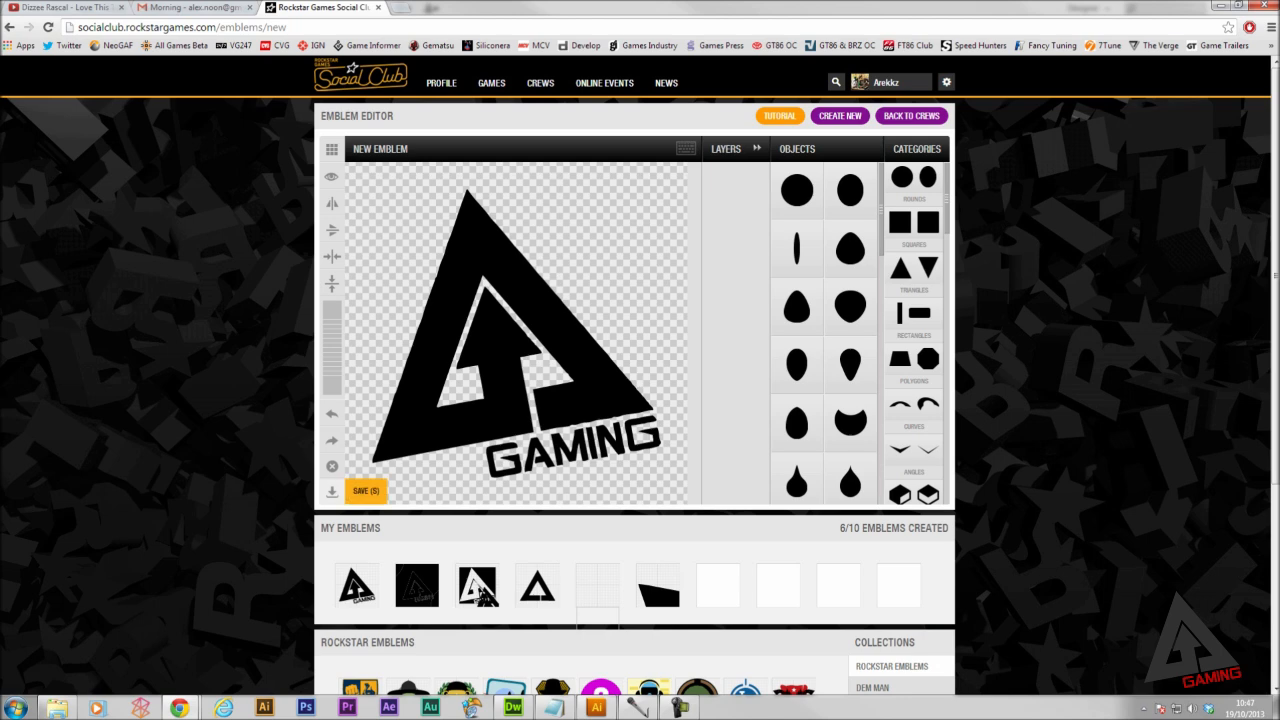
key("s")
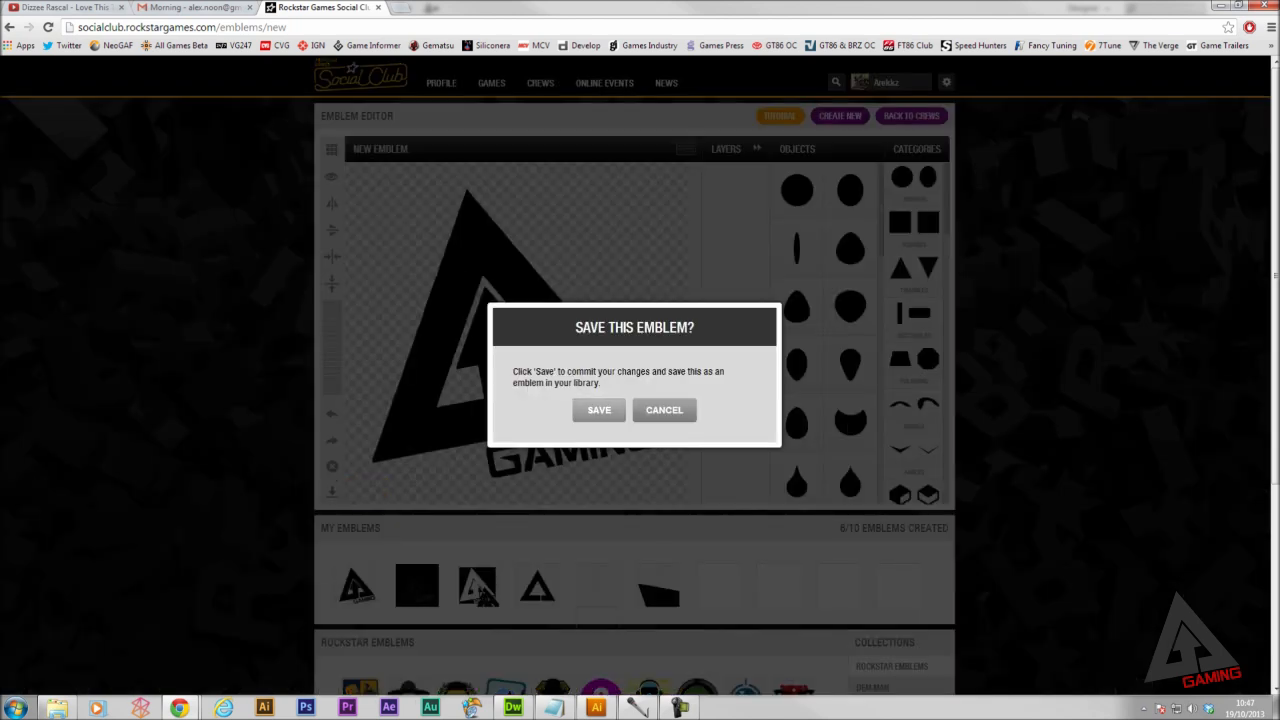
key("Return")
key("Return")
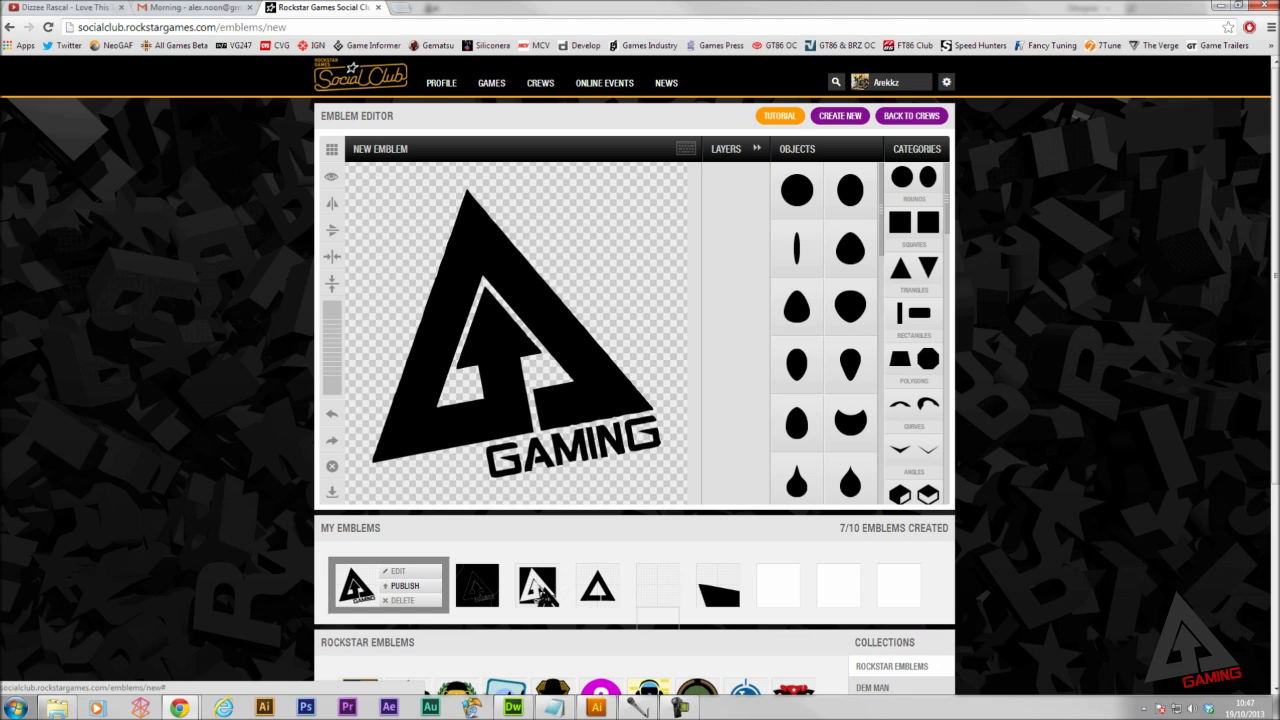
Step: Publish the newly saved emblem to the DEM MAN crew and close the publishing dialog
left_click(404, 585)
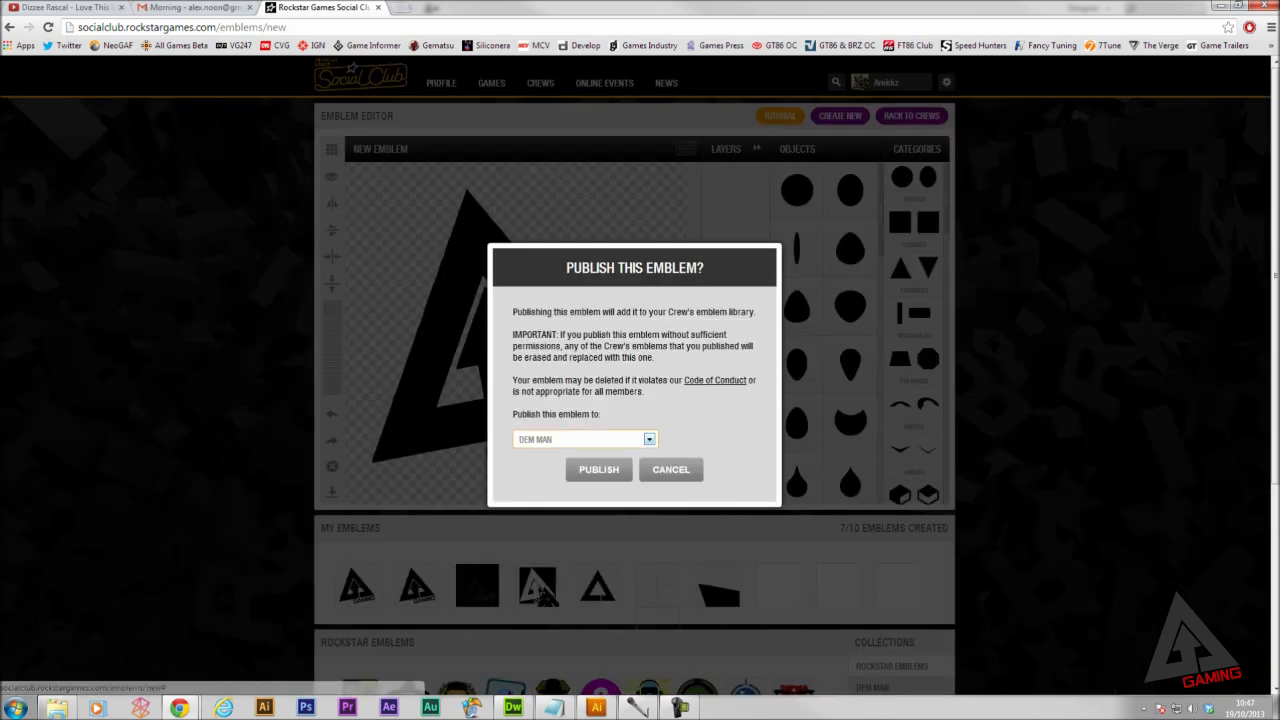
left_click(600, 439)
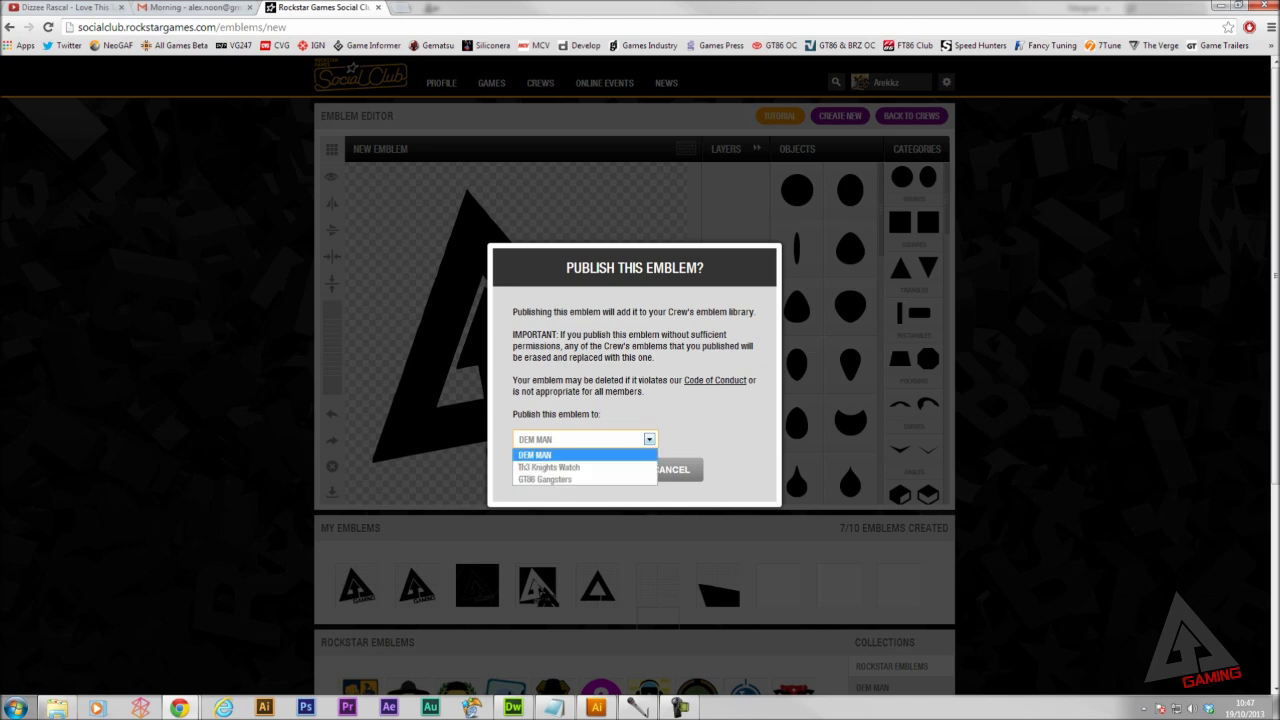
left_click(584, 455)
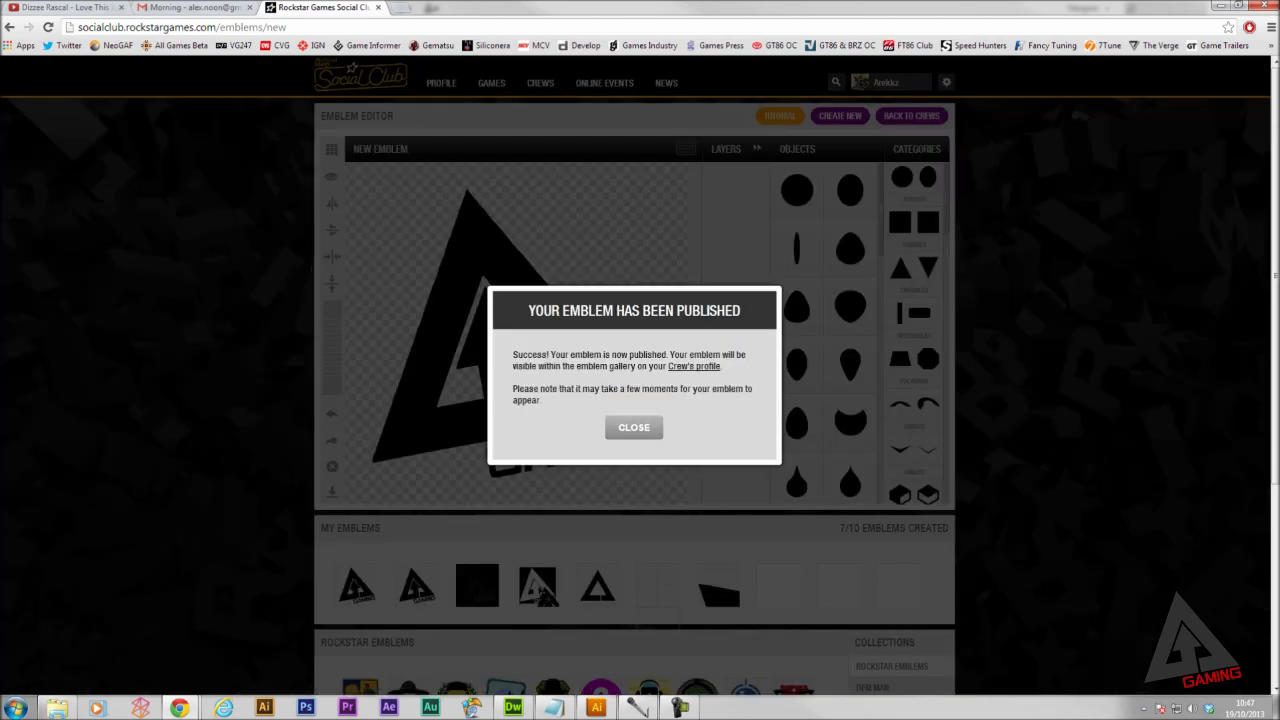
left_click(543, 596)
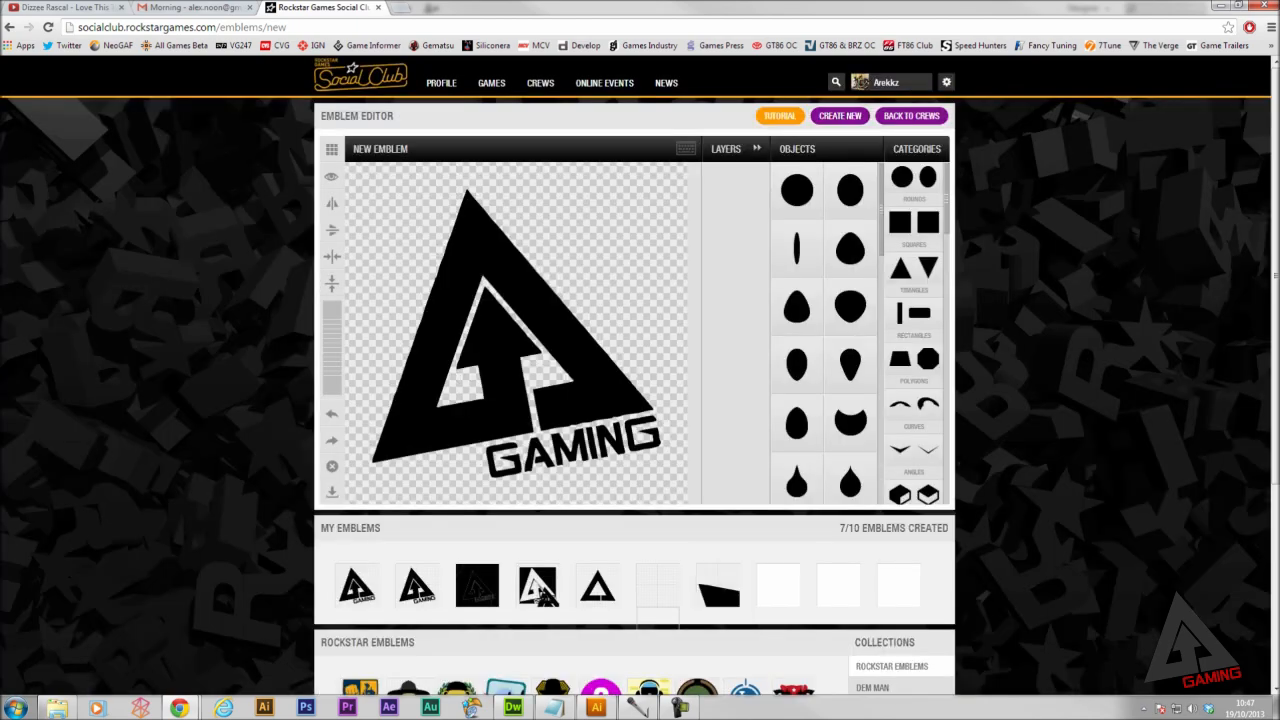
mouse_move(543, 596)
left_click(585, 585)
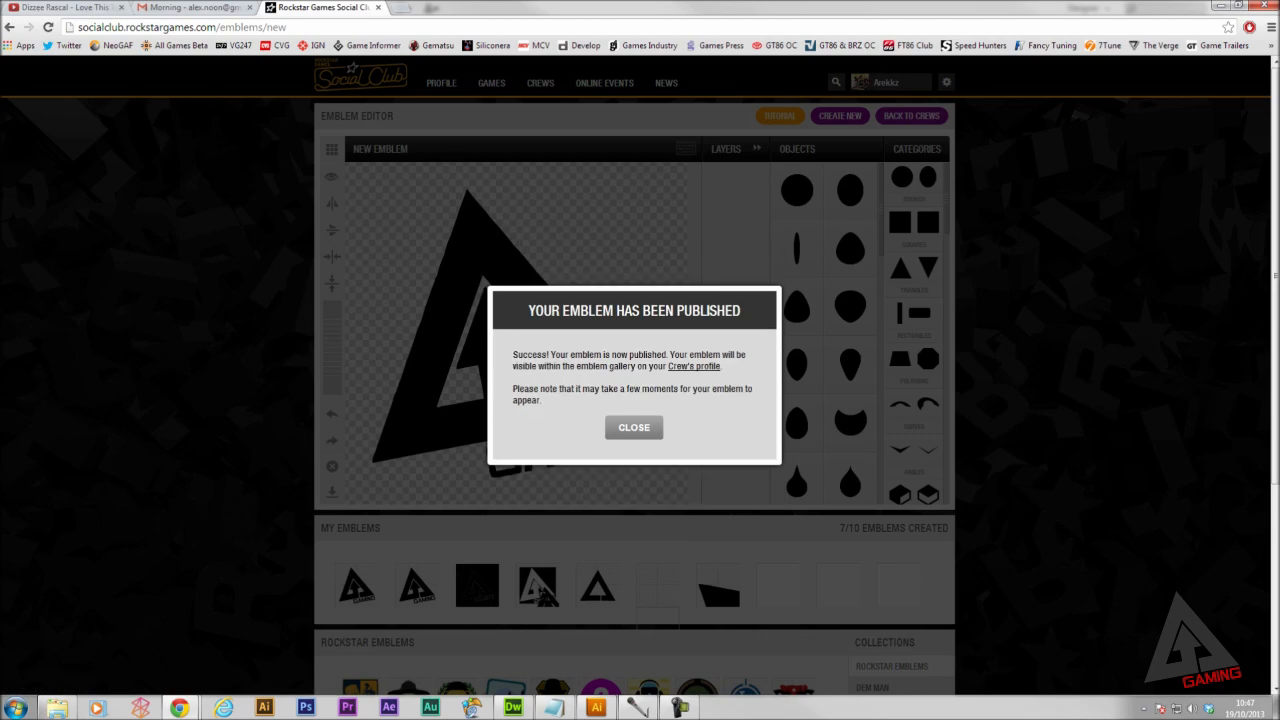
left_click(633, 427)
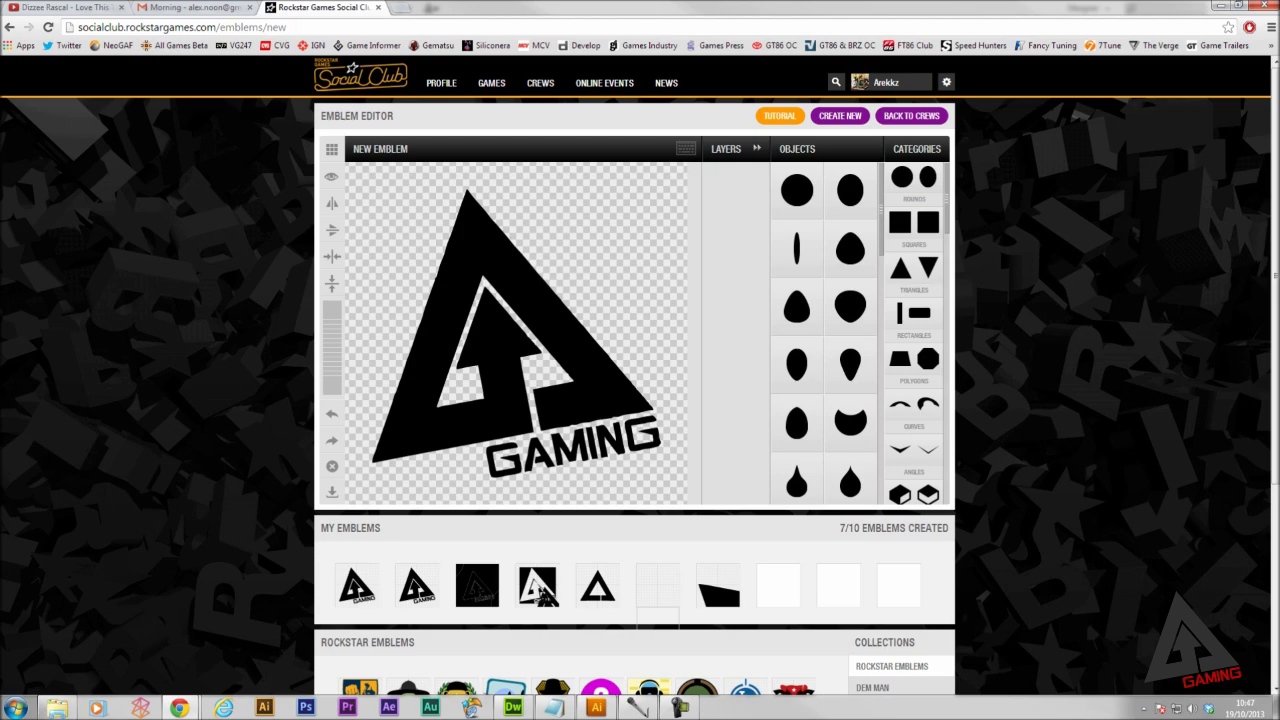
Step: Open the DEM MAN crew for editing and try the plain triangle without lettering as the crew emblem
left_click(540, 83)
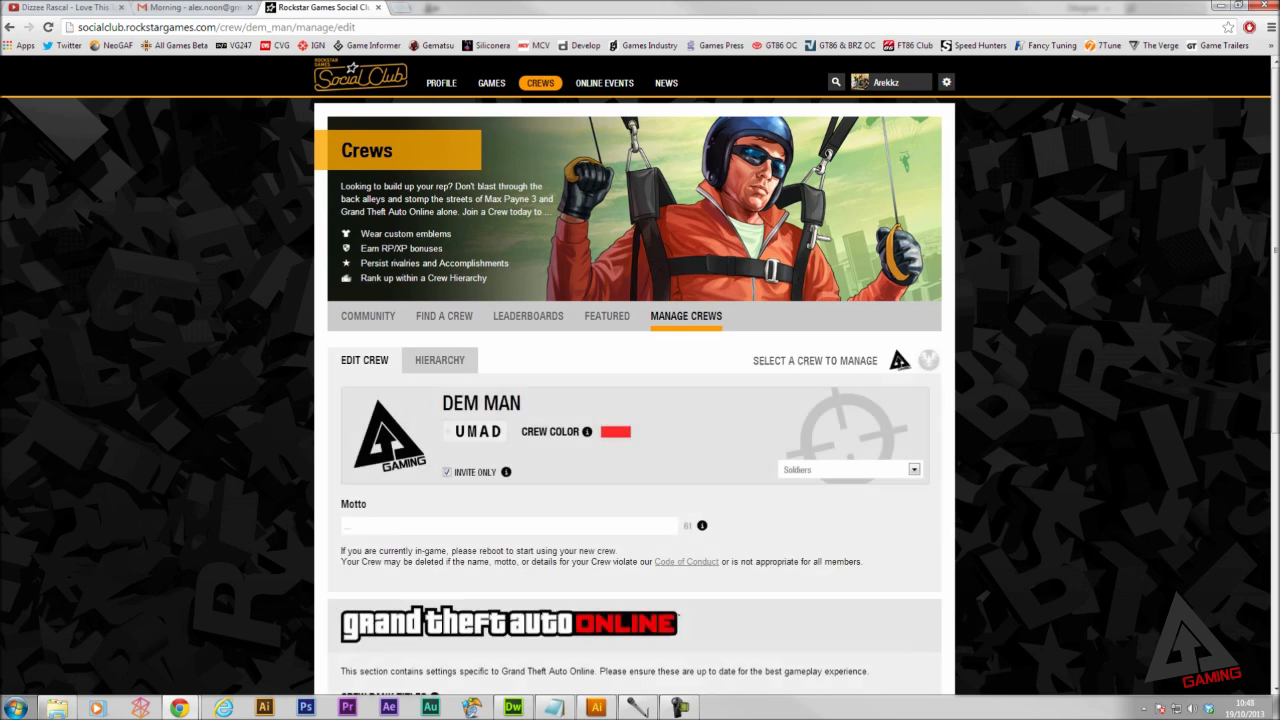
left_click(425, 401)
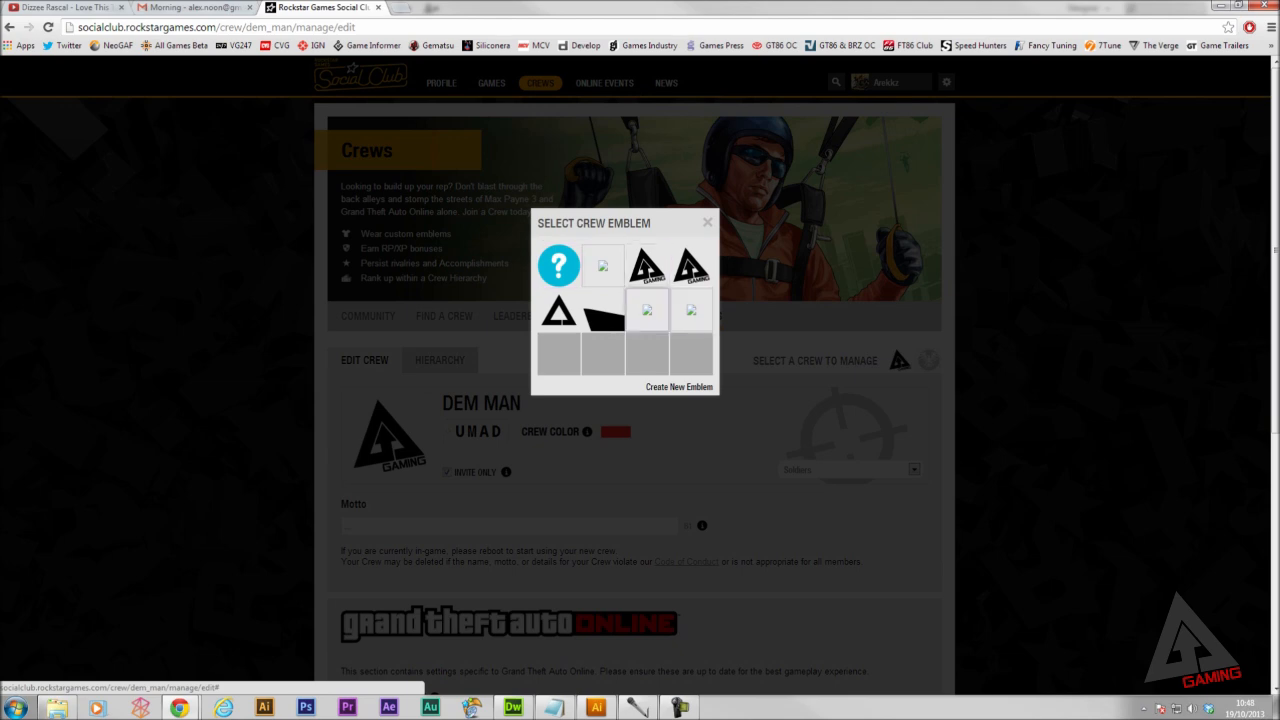
left_click(558, 312)
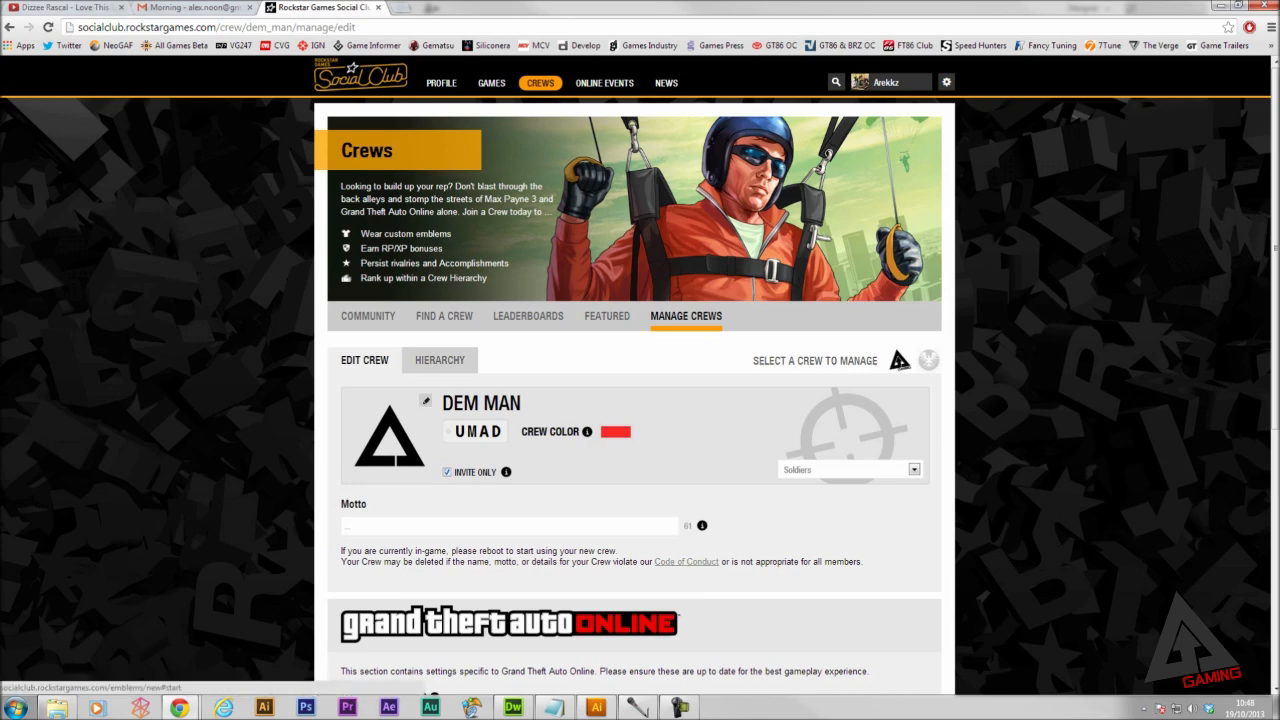
Step: Set the crew emblem to the first triangle logo with GAMING lettering and save the crew
left_click(425, 400)
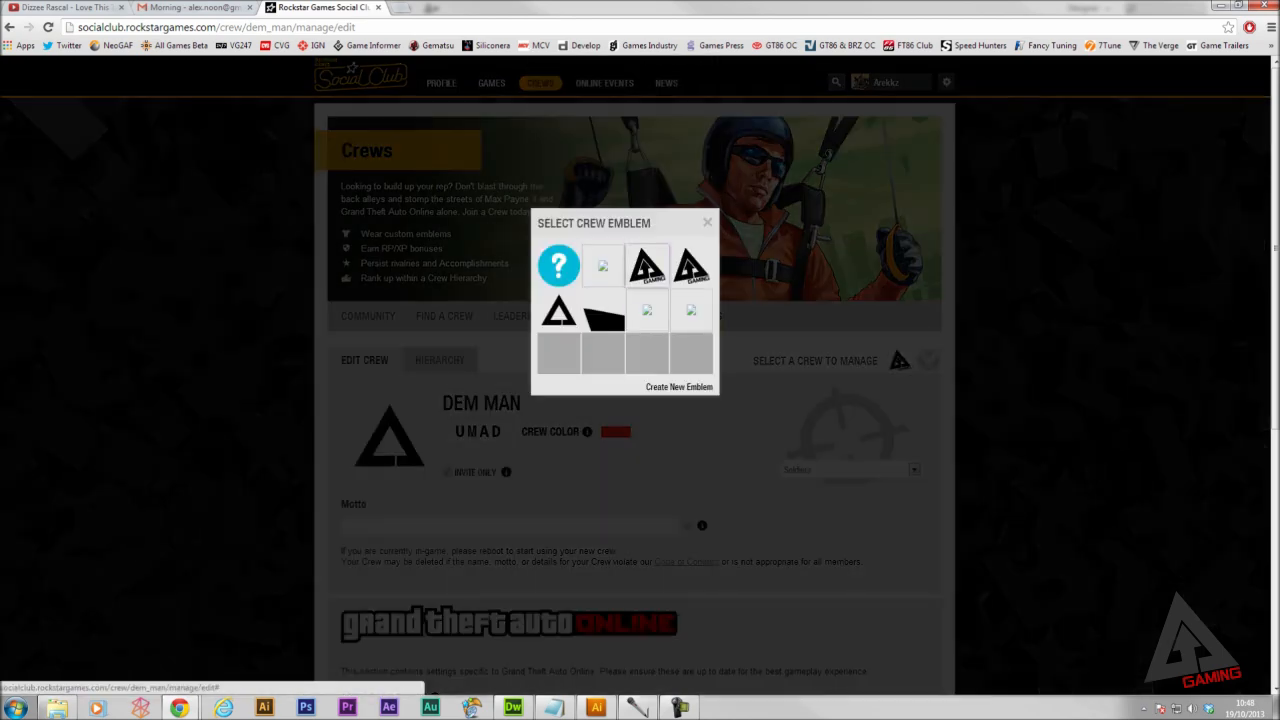
left_click(647, 265)
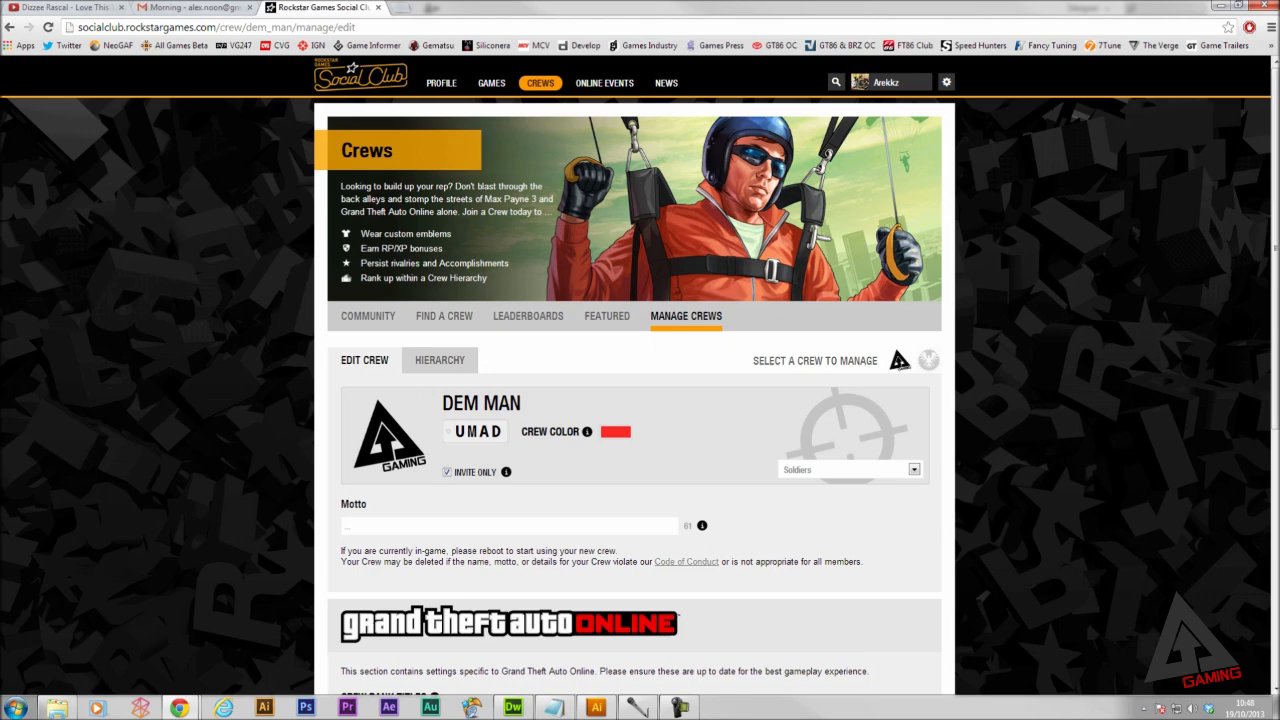
scroll(635, 375, "down", 5)
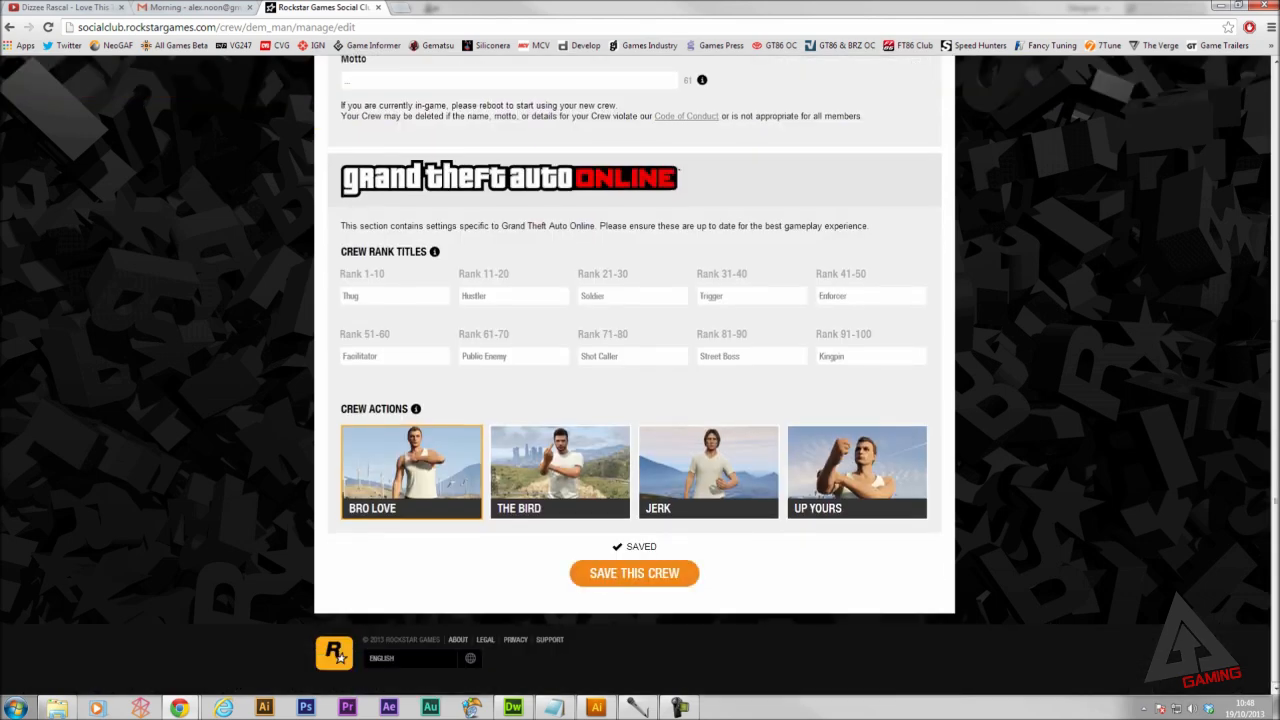
scroll(635, 375, "up", 5)
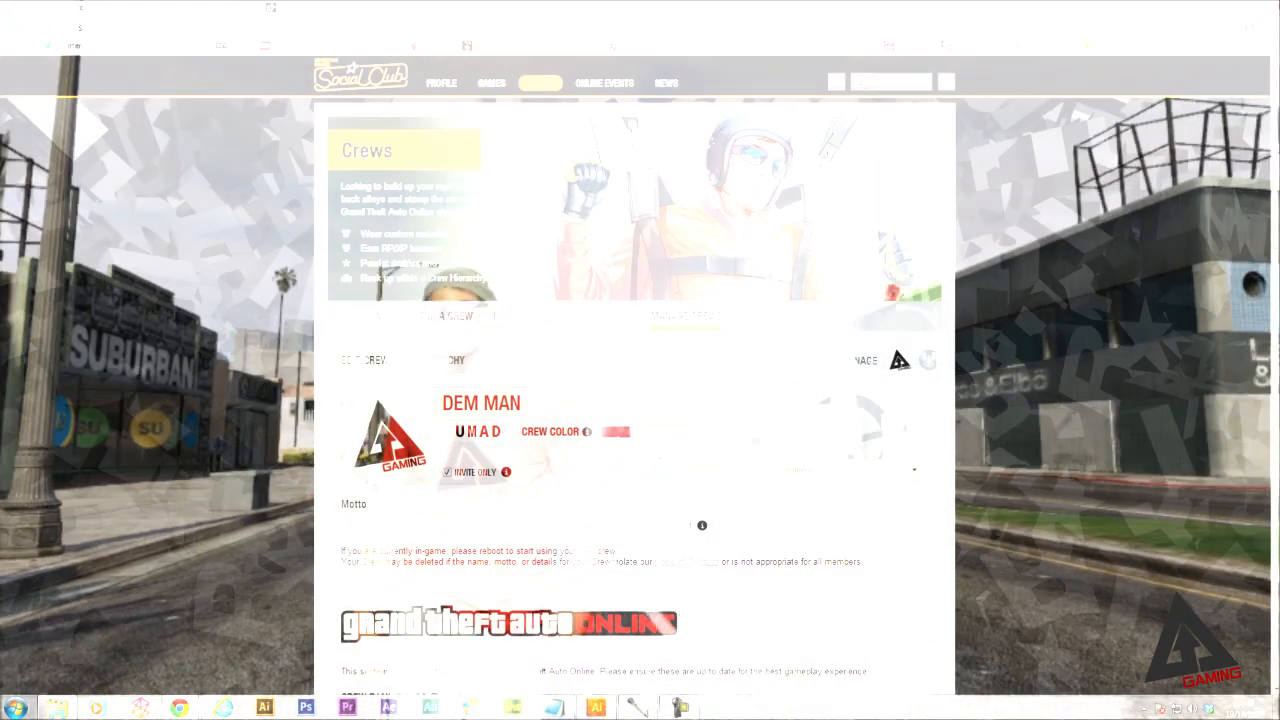